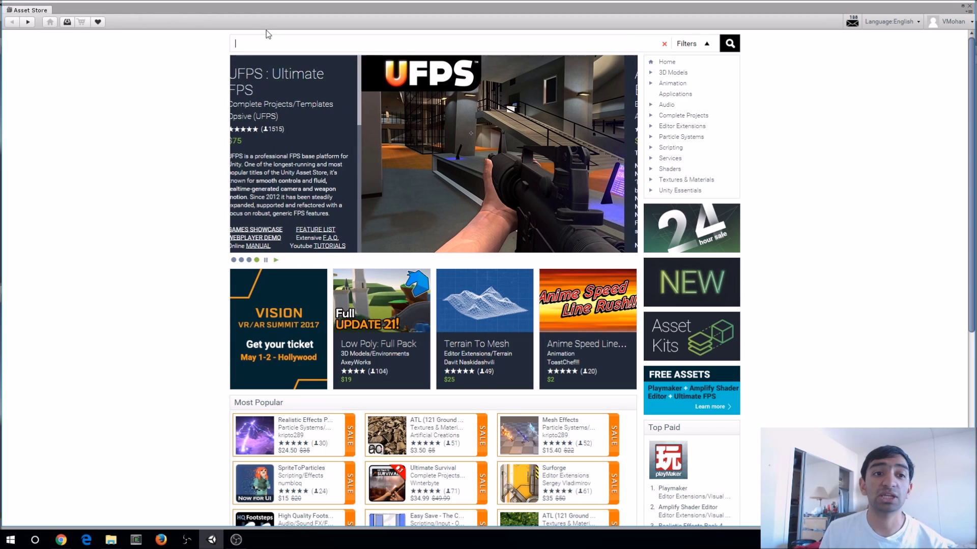
# Step: Search the Asset Store for "text mesh pro" and open the free TextMesh Pro package page
pyautogui.click(279, 44)
pyautogui.write('text mesh')
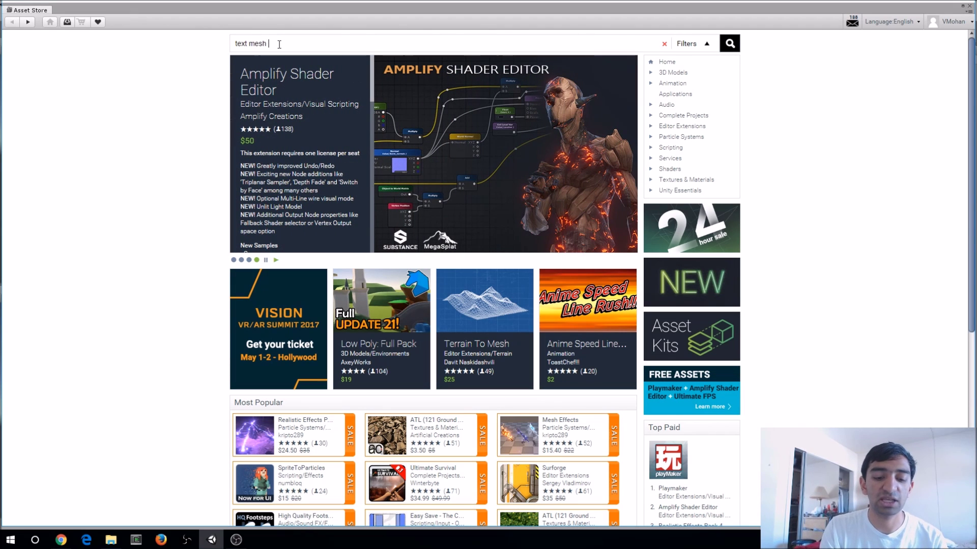
pyautogui.hotkey('ctrl', 'a')
pyautogui.press('BackSpace')
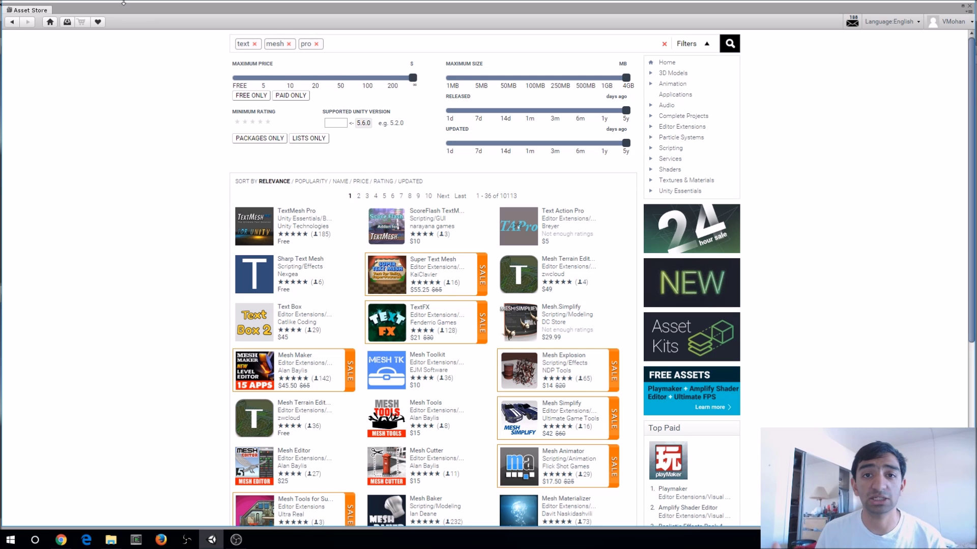
pyautogui.click(295, 210)
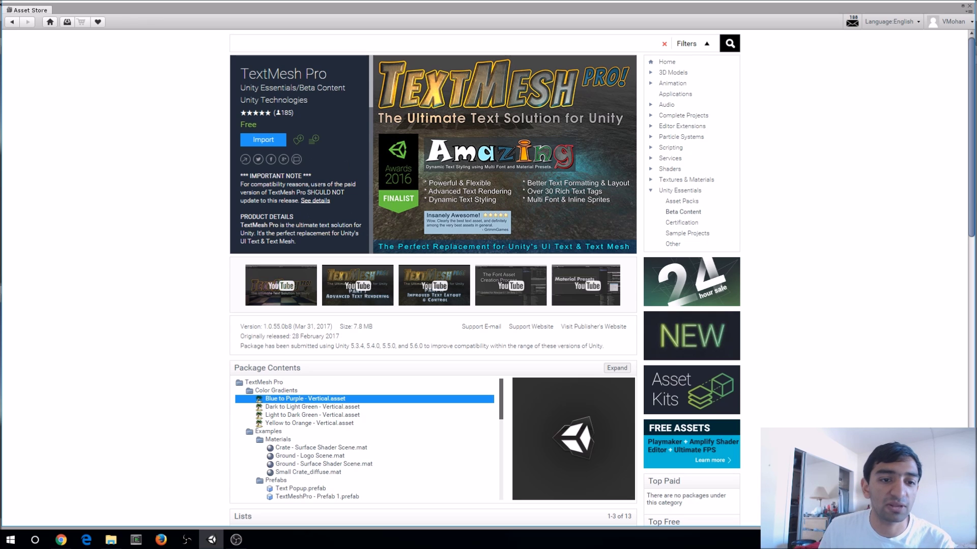
# Step: Review the TextMesh Pro description, import the complete package into the project, and close the Asset Store
pyautogui.scroll(-1, 338, 155)
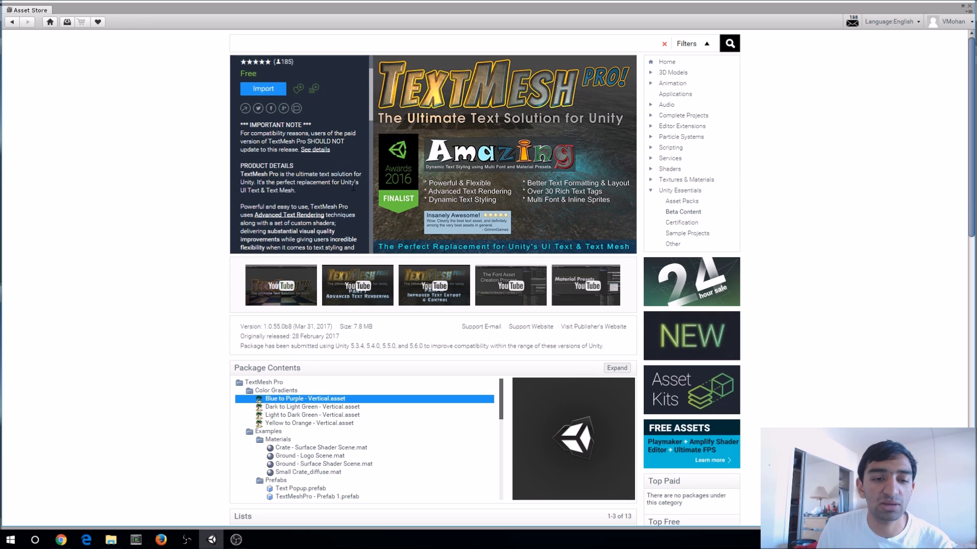
pyautogui.scroll(-1, 334, 198)
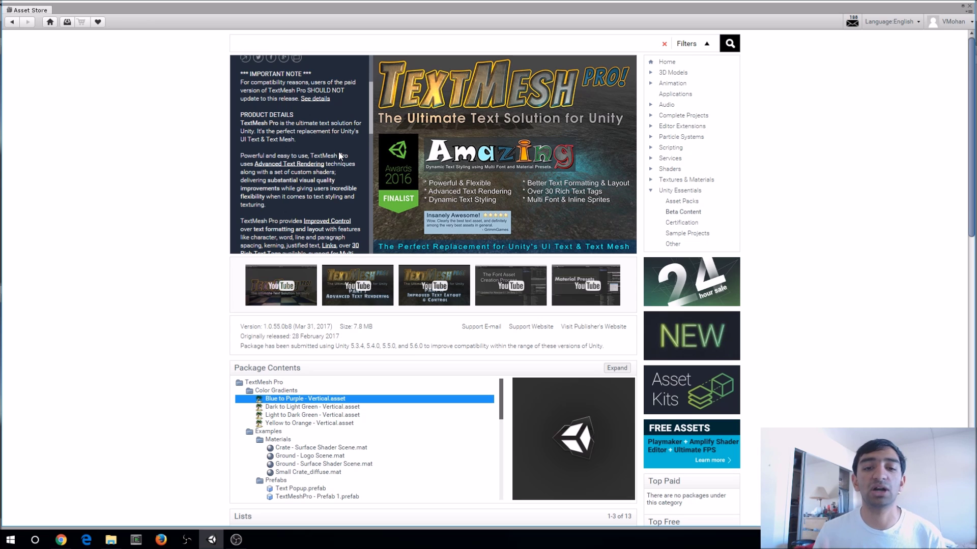
pyautogui.scroll(-3, 321, 165)
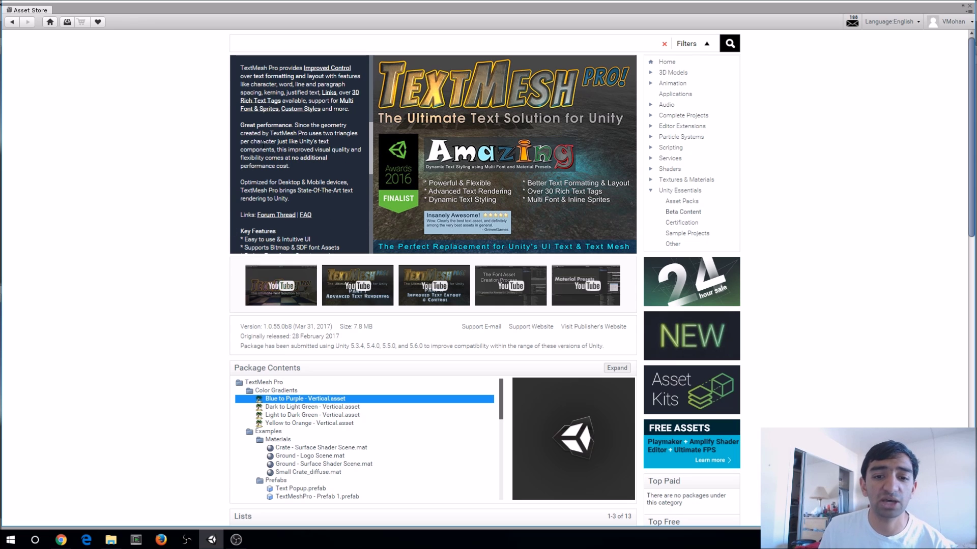
pyautogui.scroll(4, 275, 152)
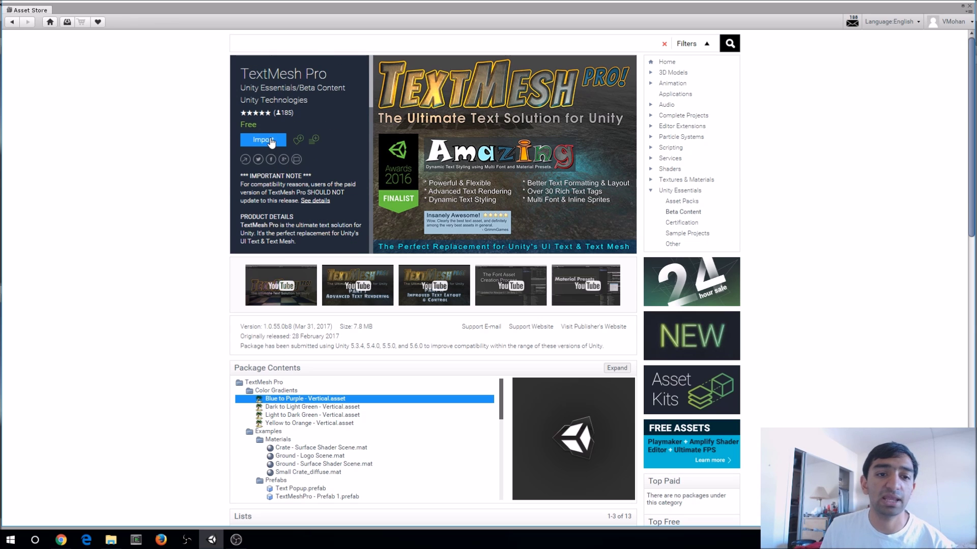
pyautogui.click(271, 142)
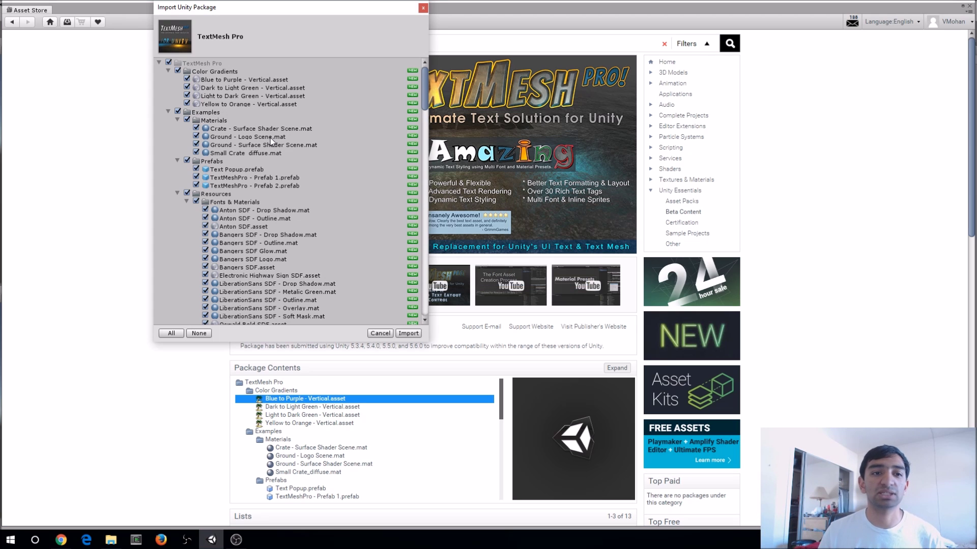
pyautogui.press('Return')
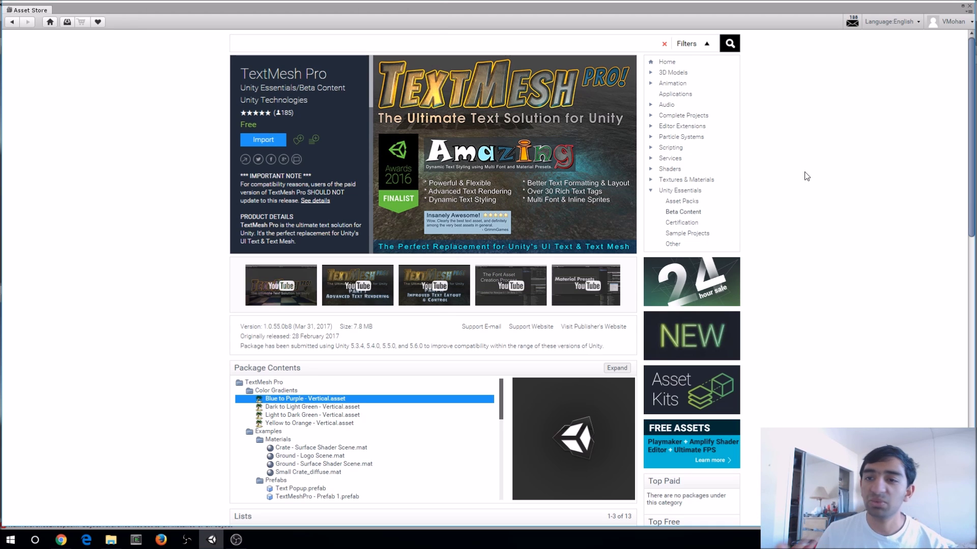
pyautogui.click(969, 6)
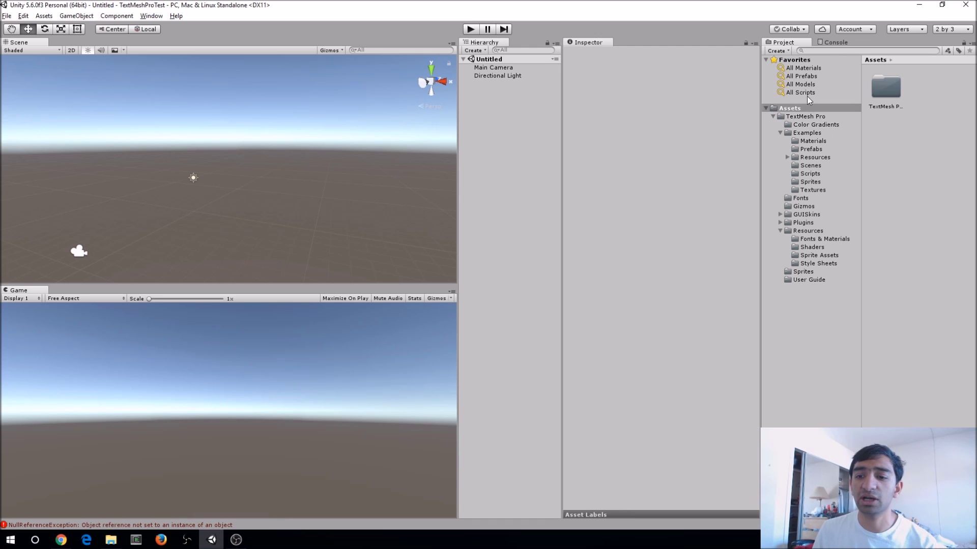
# Step: Open the TextMesh Pro User Guide PDF from the User Guide folder, examine its table of contents, and close it
pyautogui.click(805, 279)
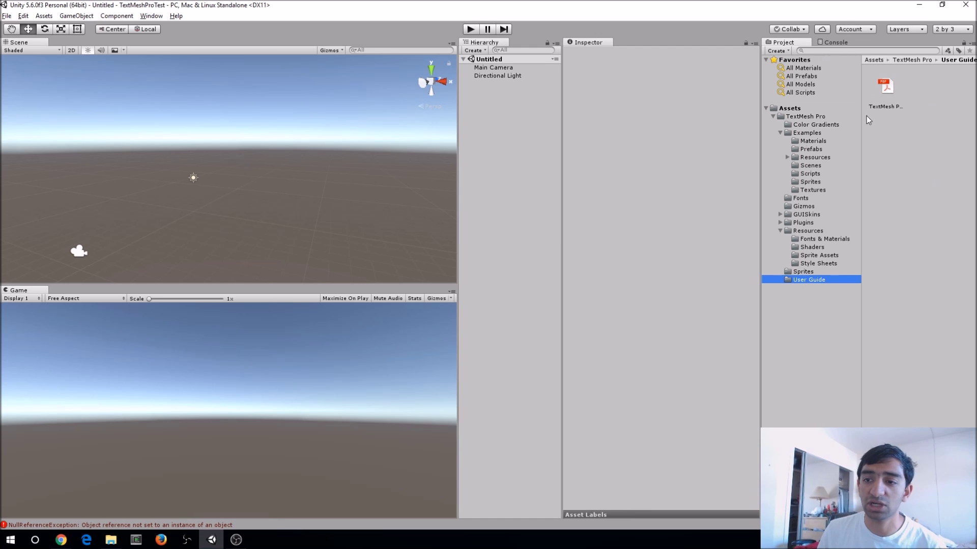
pyautogui.doubleClick(884, 88)
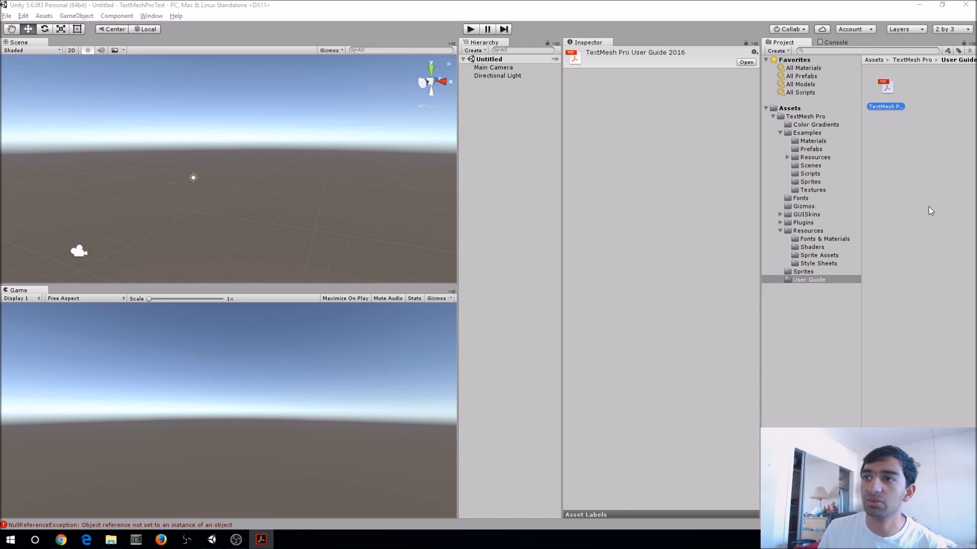
pyautogui.scroll(-10, 415, 257)
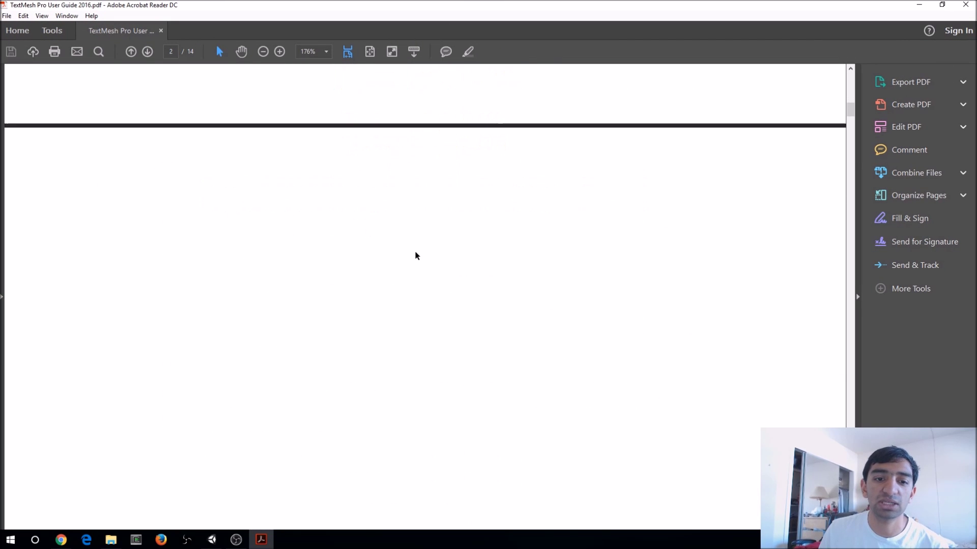
pyautogui.scroll(-15, 415, 256)
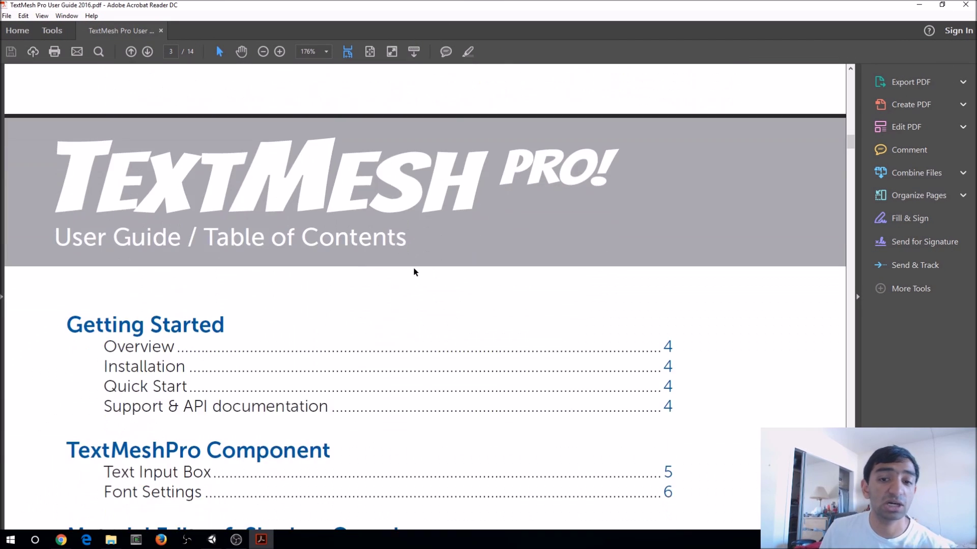
pyautogui.scroll(-4, 419, 273)
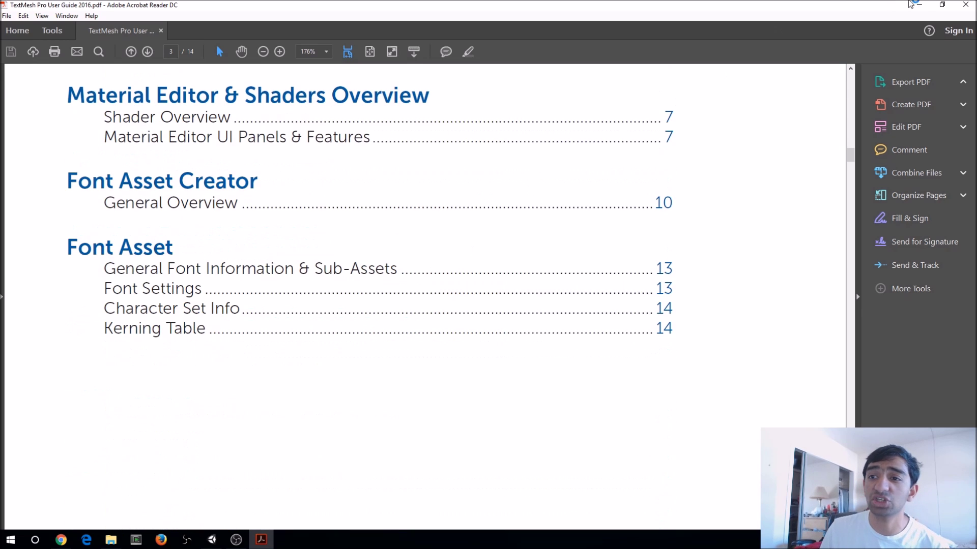
pyautogui.click(964, 5)
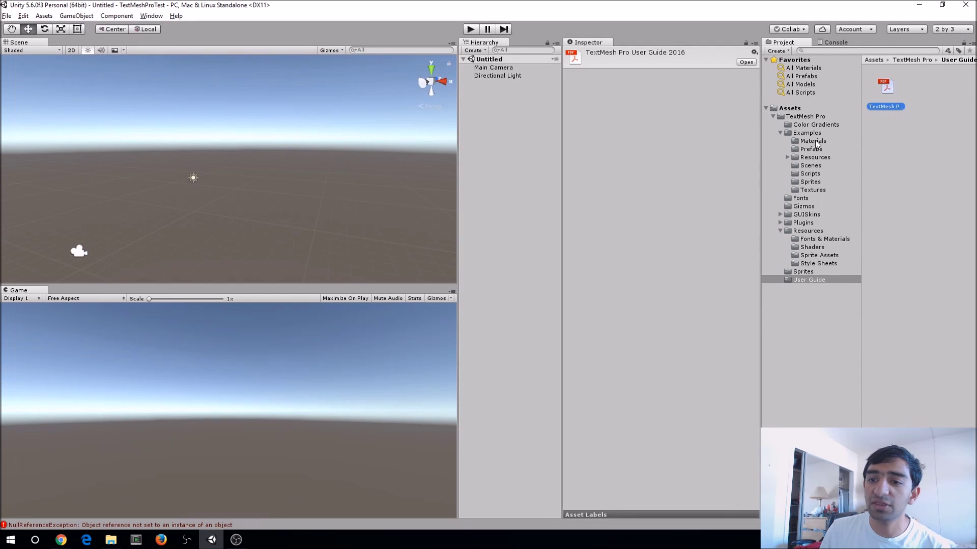
# Step: Open the "25 - TextMeshPro Title" scene from the TextMesh Pro example scenes
pyautogui.click(810, 174)
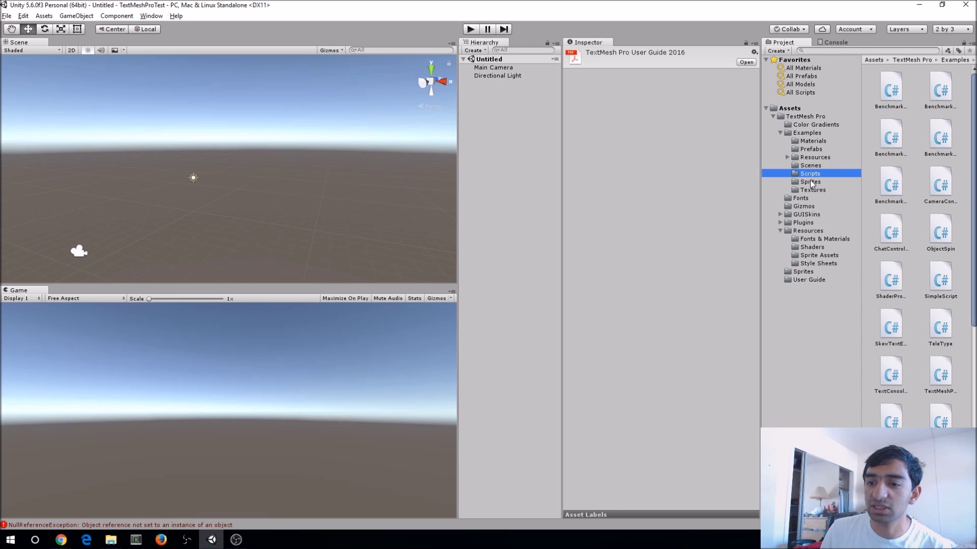
pyautogui.click(811, 165)
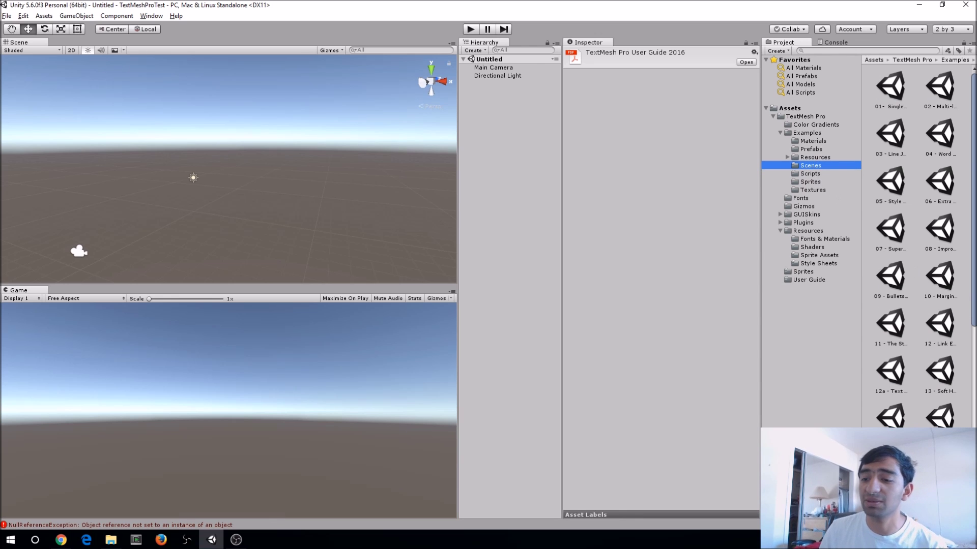
pyautogui.scroll(-5, 913, 326)
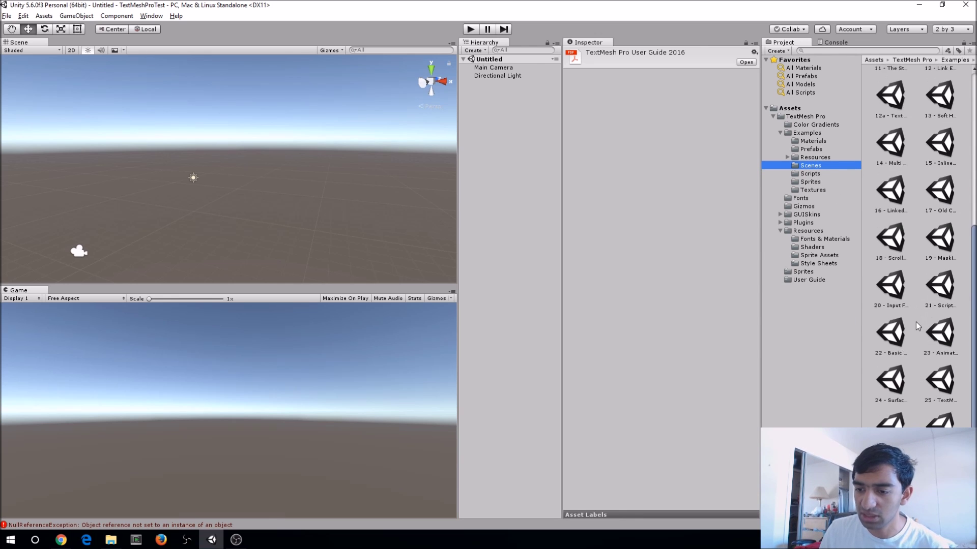
pyautogui.click(934, 385)
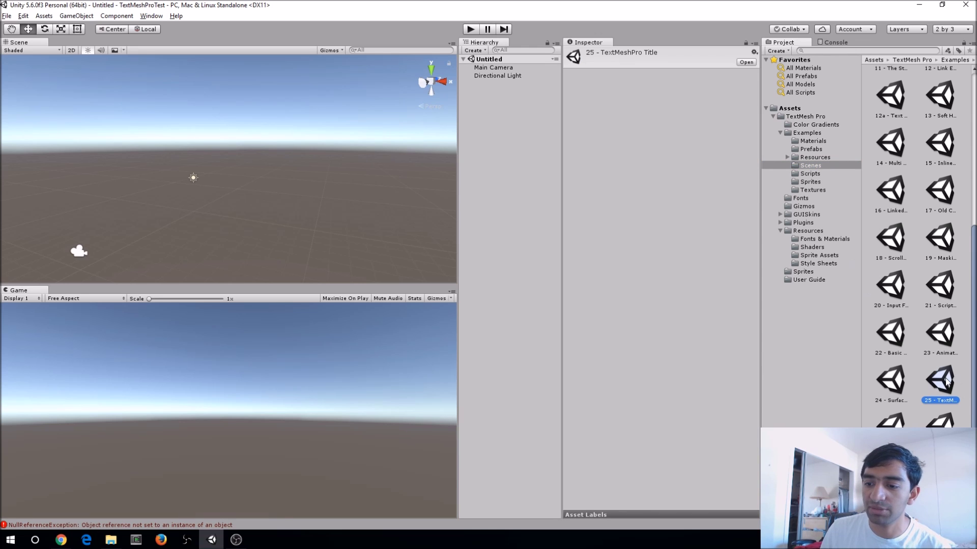
pyautogui.doubleClick(947, 382)
# Step: Inspect the logo text, and select the "TextMeshPro - 2 - Caption" object to examine its text input and font settings
pyautogui.click(255, 170)
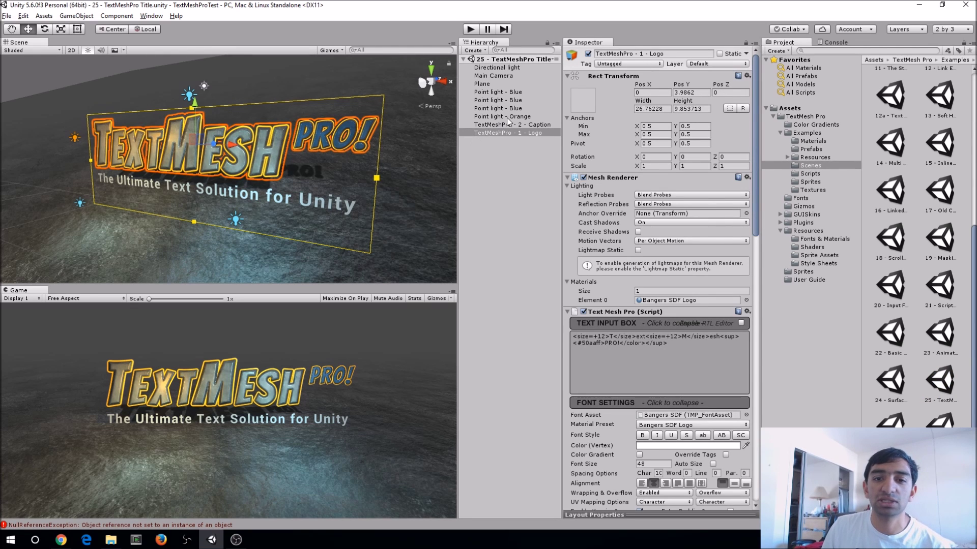
pyautogui.click(508, 130)
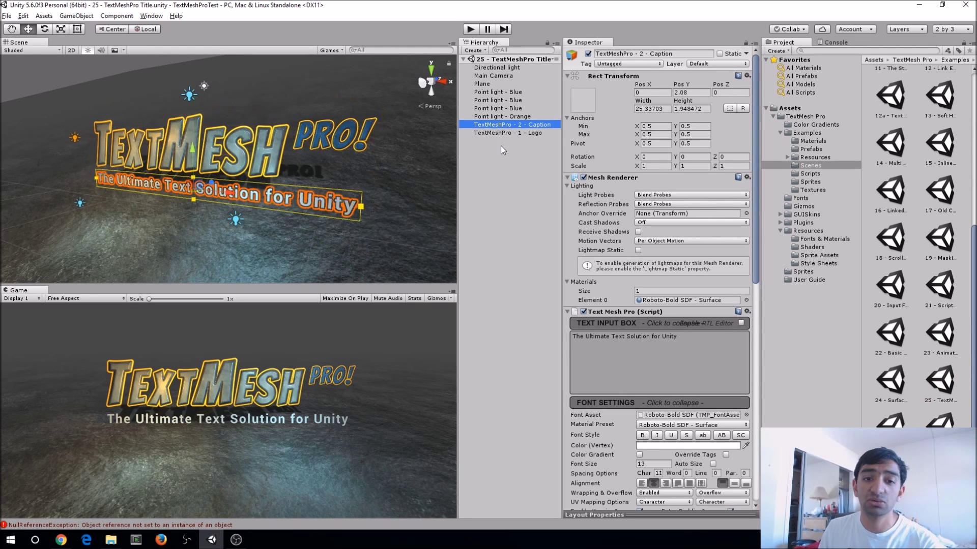
pyautogui.press('Up')
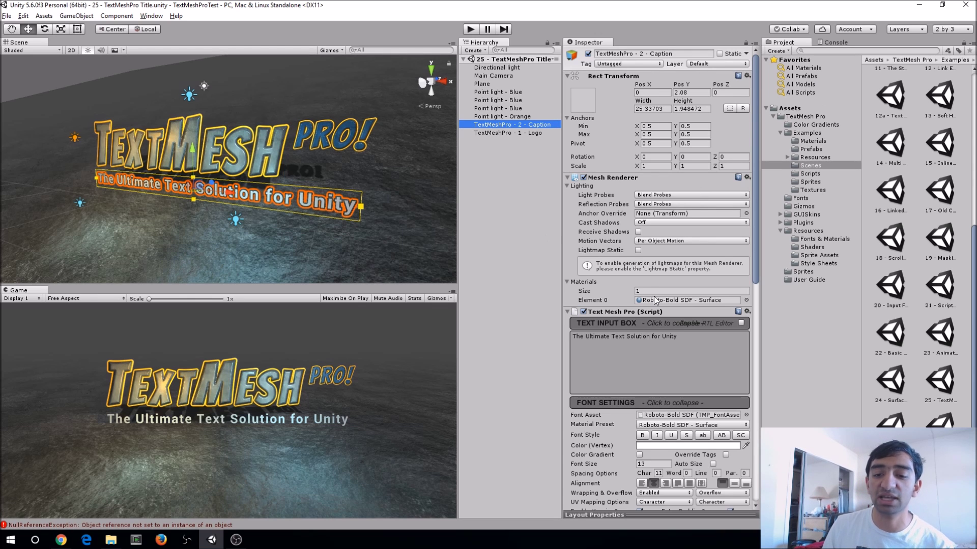
pyautogui.scroll(-4, 670, 283)
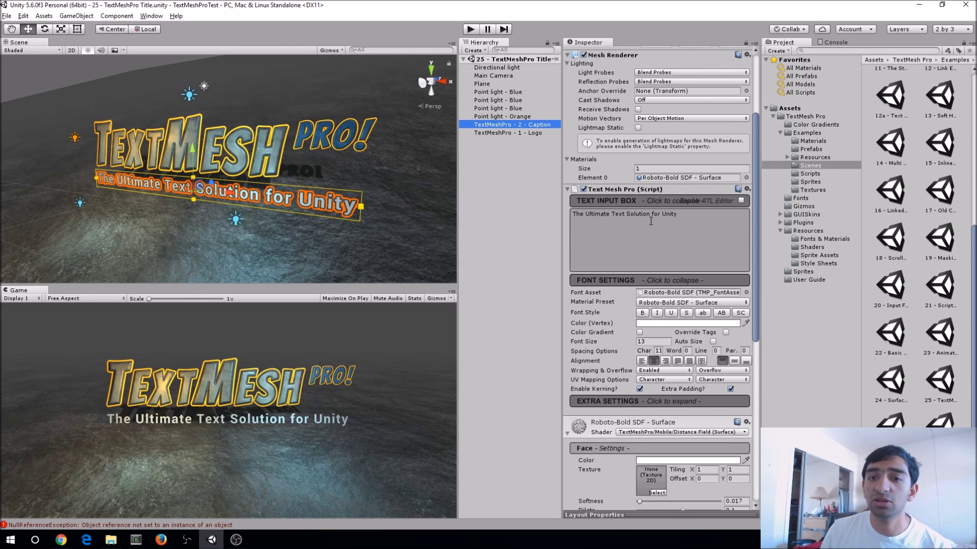
pyautogui.scroll(1, 651, 221)
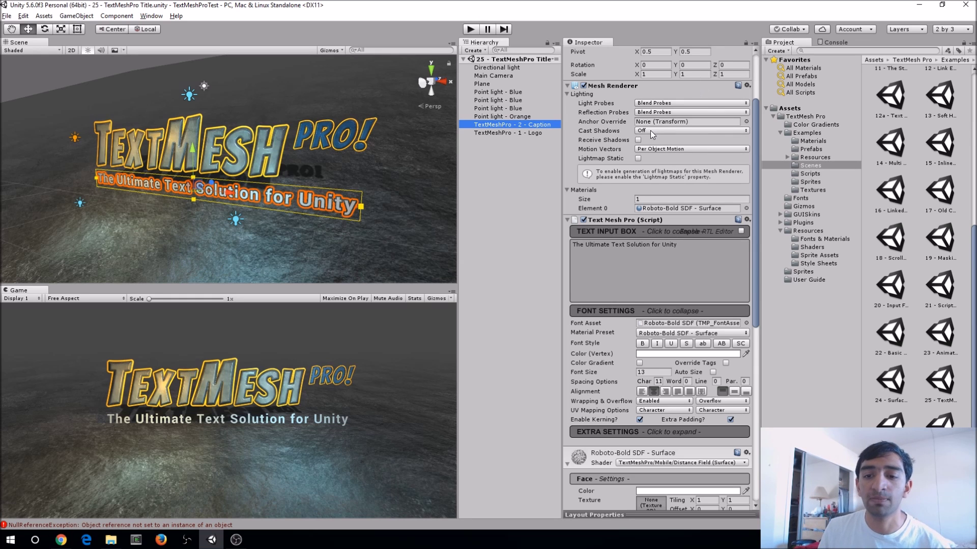
pyautogui.scroll(-1, 648, 148)
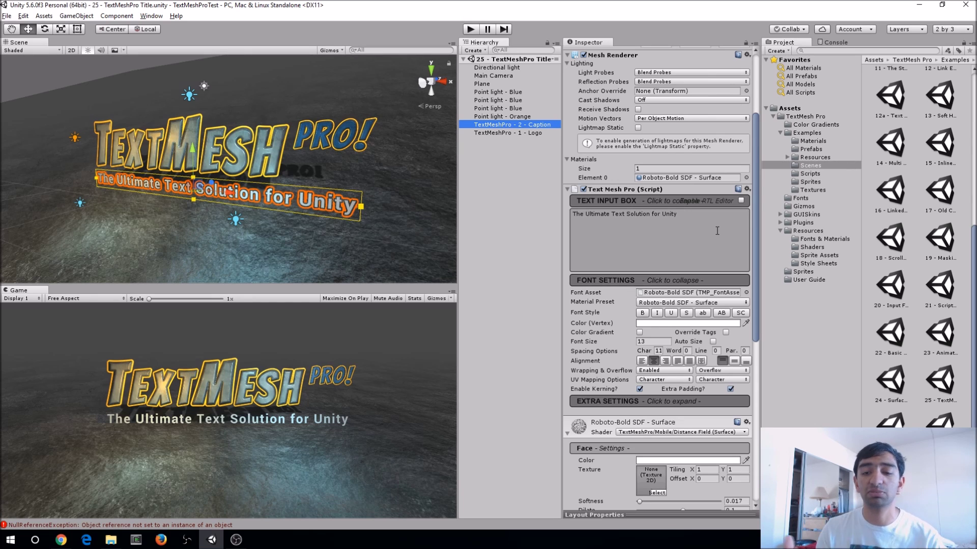
pyautogui.moveTo(717, 231); pyautogui.dragTo(553, 213)
pyautogui.click(658, 231)
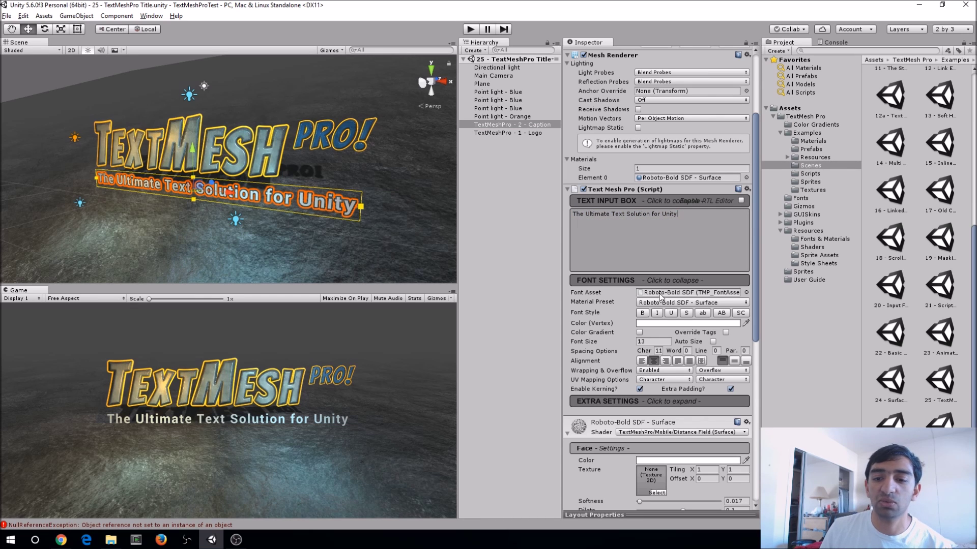
# Step: Try the bold and italic font styles on the whole caption, switching each one off again
pyautogui.click(644, 315)
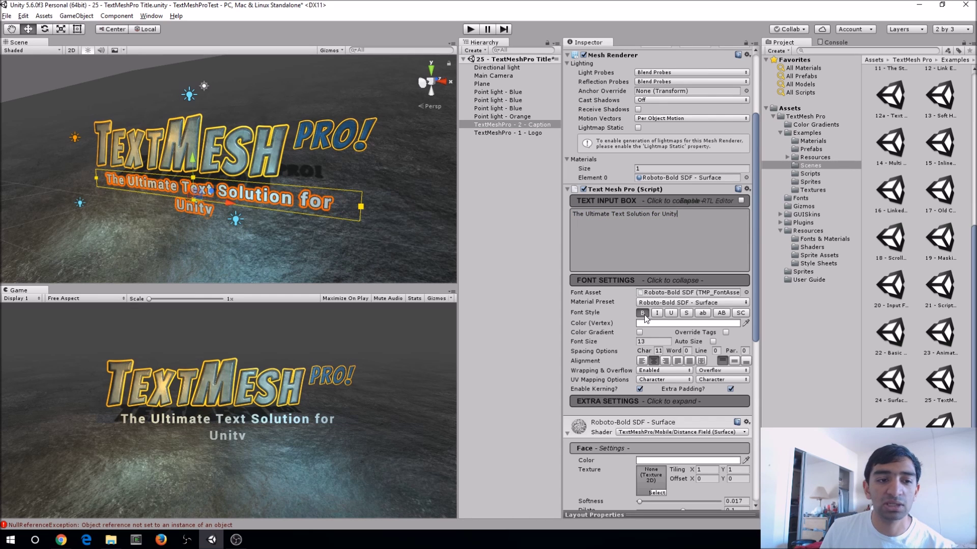
pyautogui.click(642, 313)
pyautogui.click(658, 315)
pyautogui.click(657, 315)
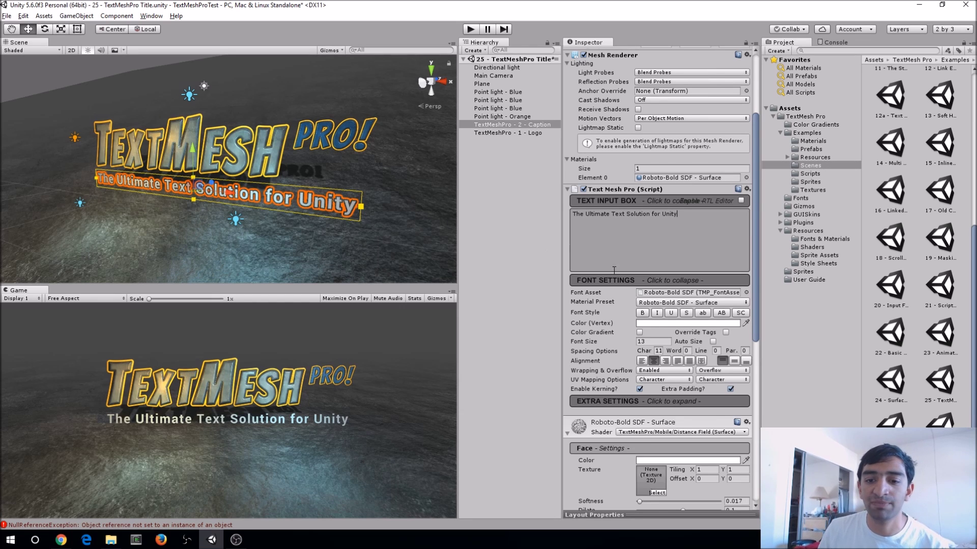
# Step: Wrap the word "Ultimate" in the caption text with <b> and </b> tags to make it bold
pyautogui.scroll(-1, 653, 214)
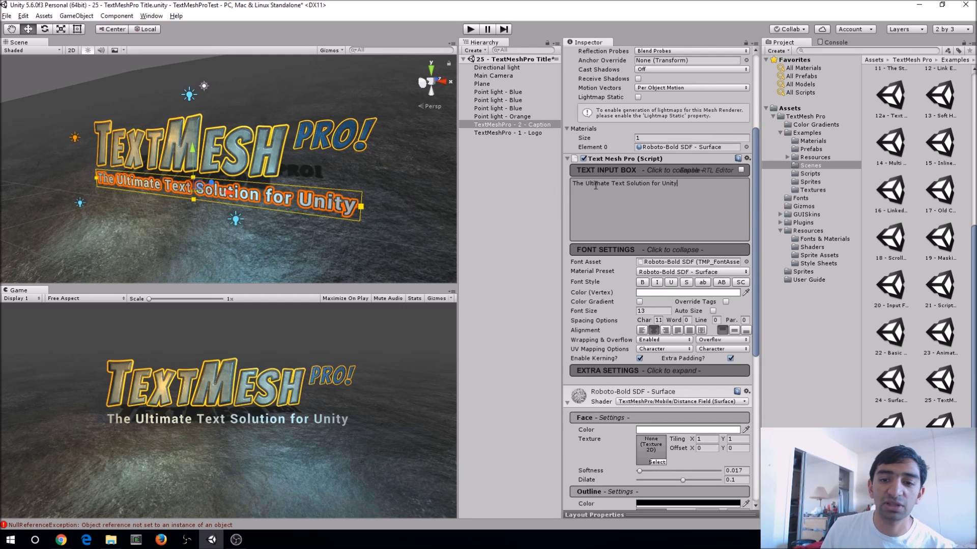
pyautogui.write('<b>')
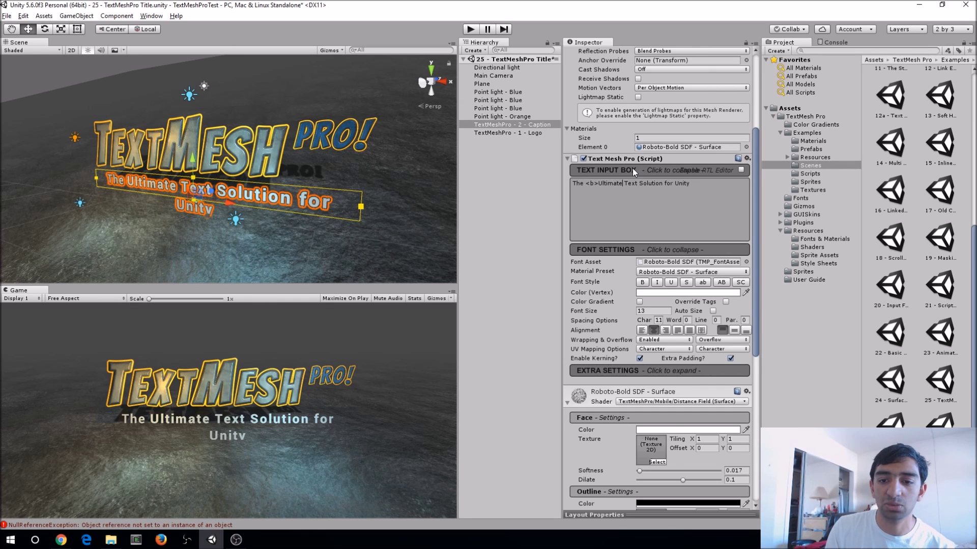
pyautogui.press('Right')
pyautogui.write('</b>')
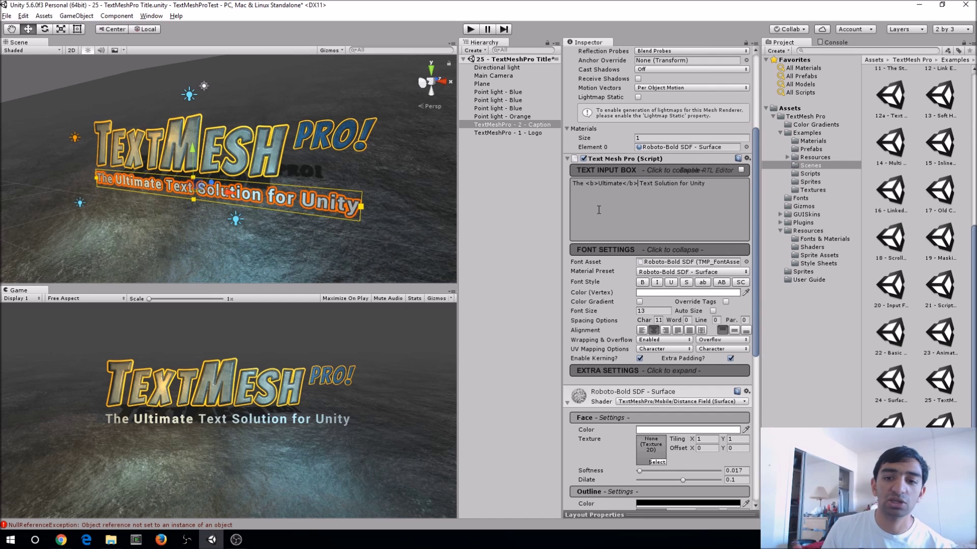
# Step: Replace the tags around "Ultimate" in the caption text with <i> and </i> to make the word italic
pyautogui.press('BackSpace')
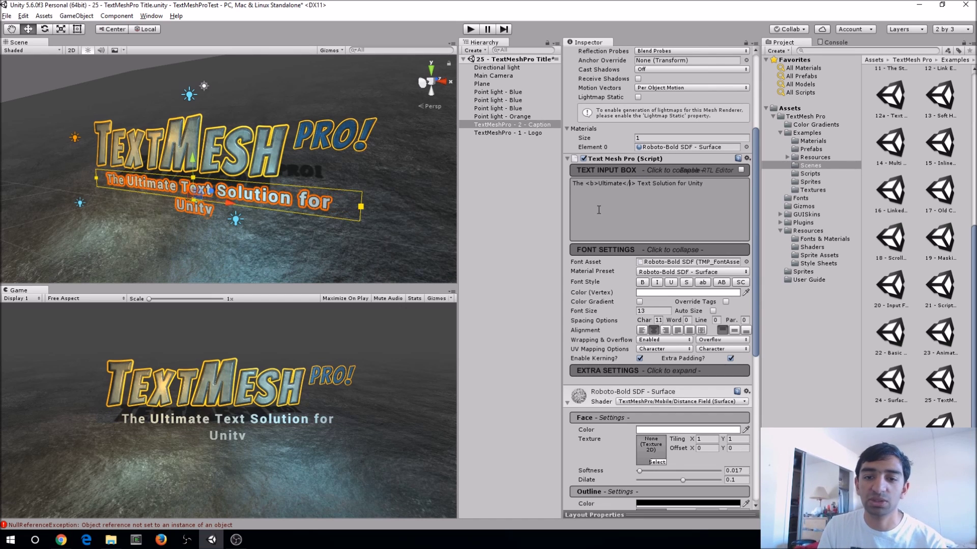
pyautogui.press('BackSpace')
pyautogui.write('i')
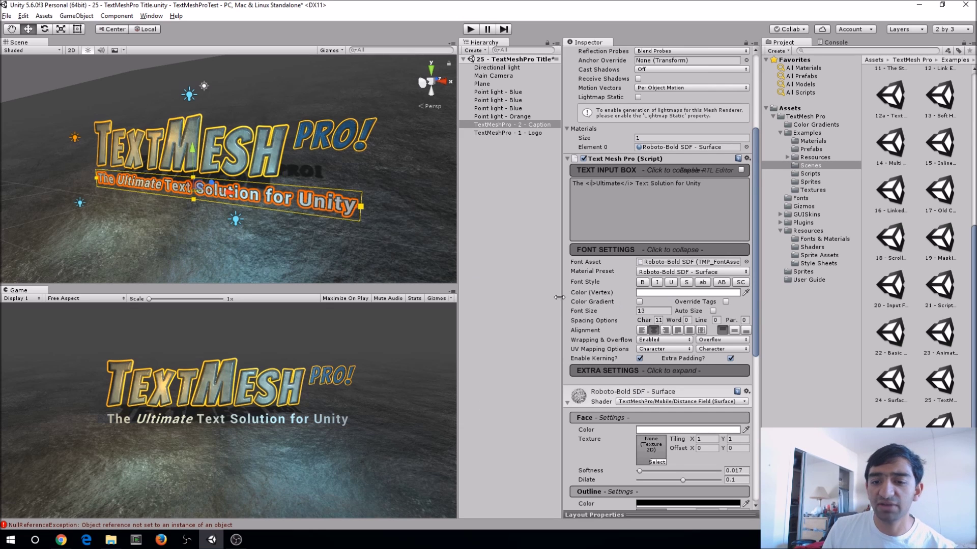
pyautogui.scroll(3, 659, 290)
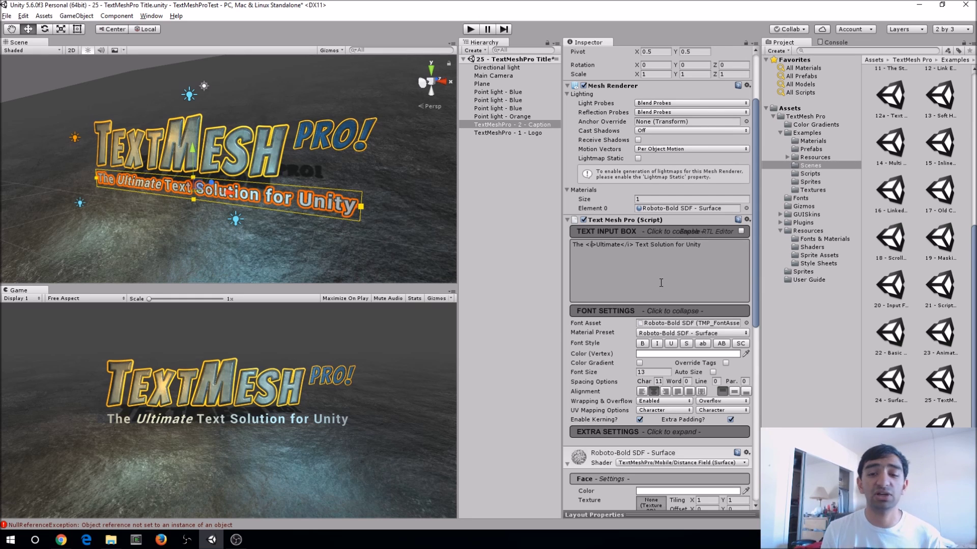
# Step: Examine the caption material's face, outline, glow and debug settings, and view the text in the scene from an angle
pyautogui.scroll(-6, 661, 282)
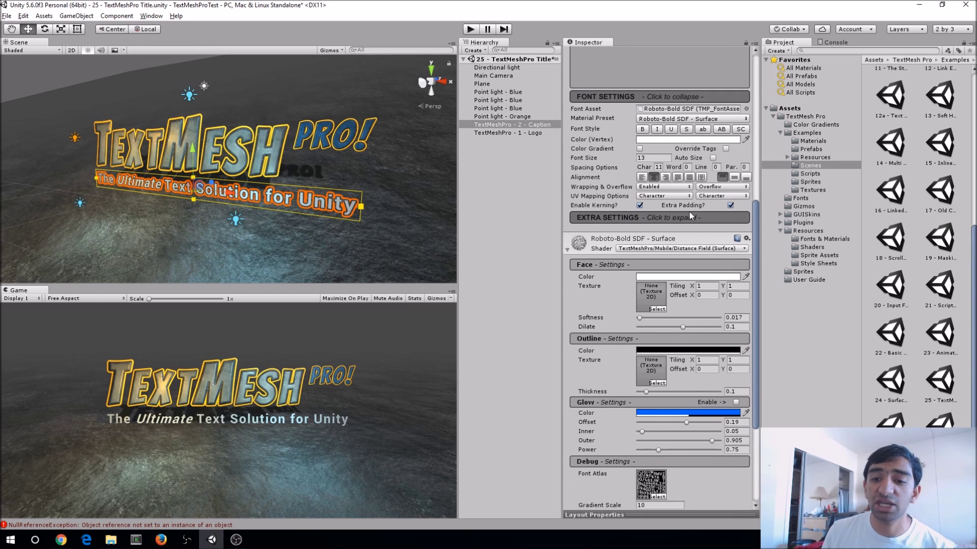
pyautogui.scroll(-2, 688, 210)
pyautogui.scroll(-2, 671, 239)
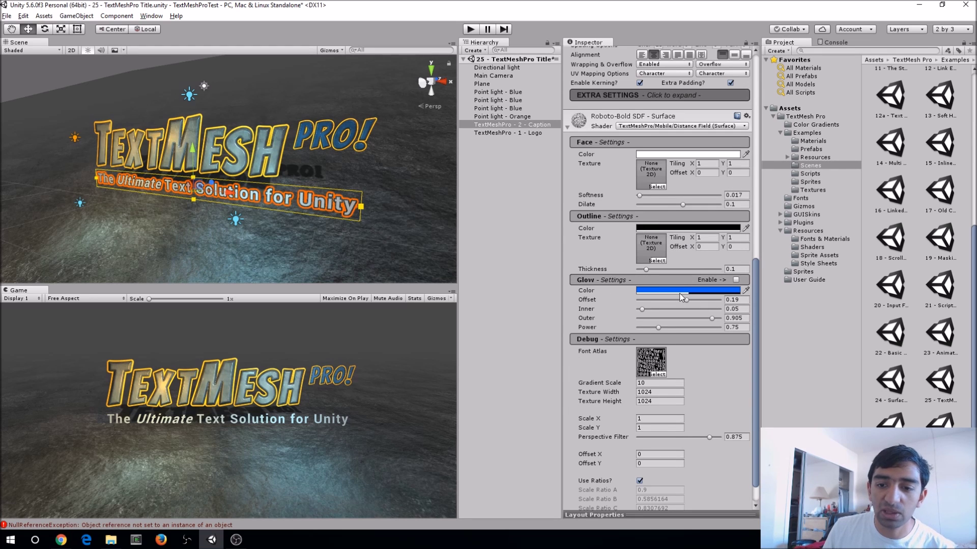
pyautogui.scroll(-1, 668, 292)
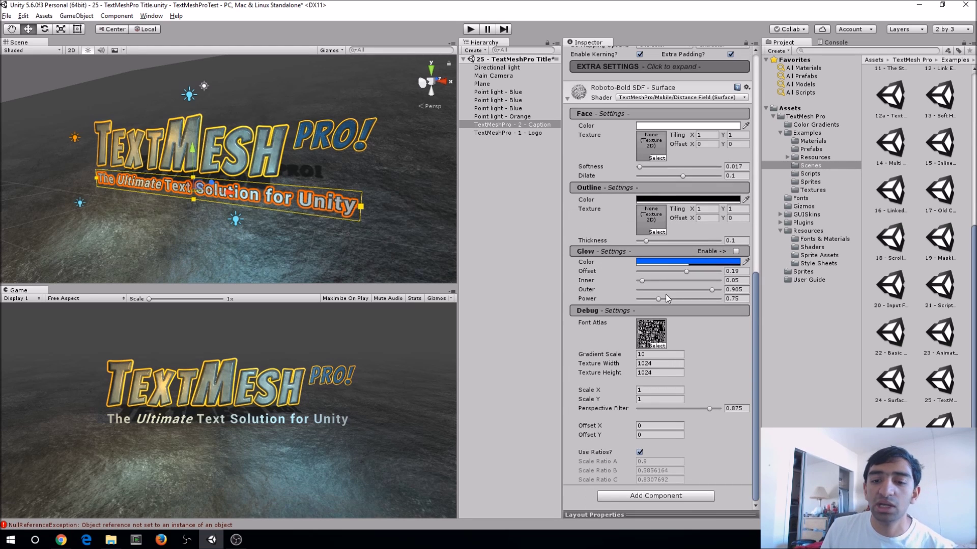
pyautogui.keyDown('alt'); pyautogui.moveTo(317, 161); pyautogui.dragTo(207, 113); pyautogui.keyUp('alt')
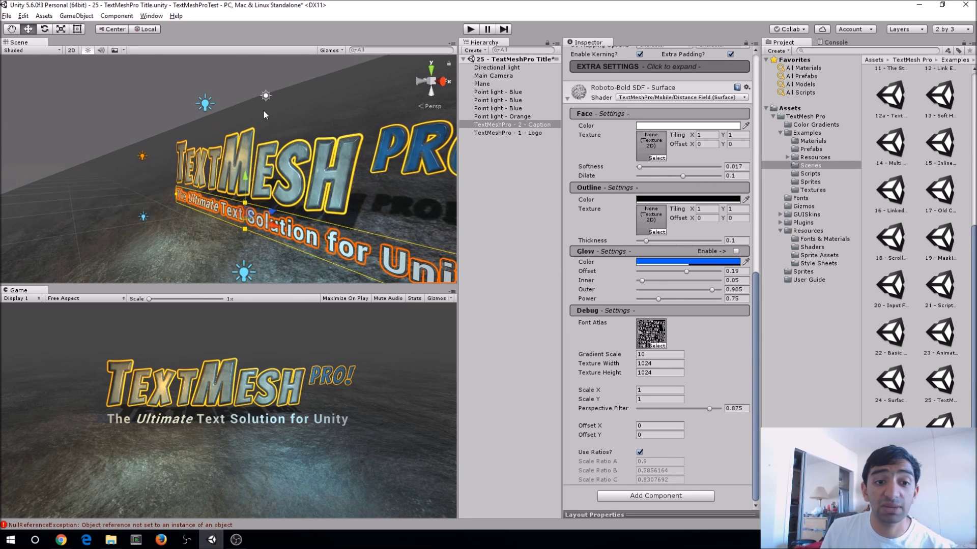
pyautogui.keyDown('alt'); pyautogui.moveTo(274, 134); pyautogui.dragTo(257, 125); pyautogui.keyUp('alt')
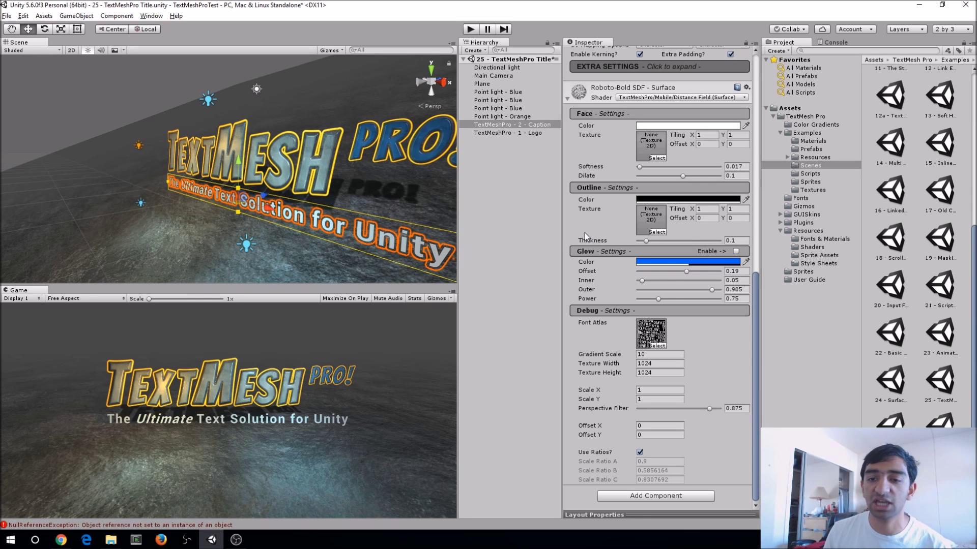
# Step: Look through the TextMeshPro shaders available for the caption's material, including the Mobile variants, without changing the current shader
pyautogui.click(699, 98)
pyautogui.moveTo(671, 214)
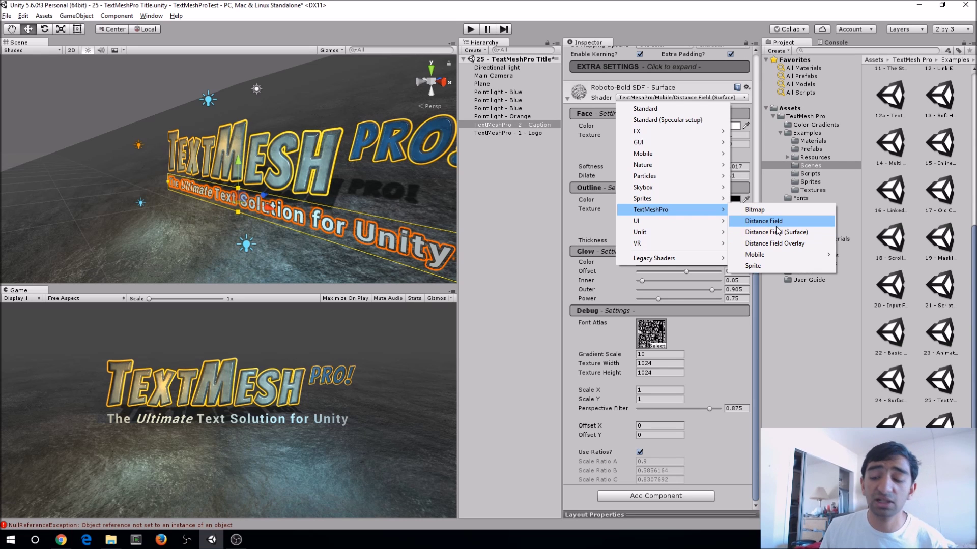
pyautogui.moveTo(782, 257)
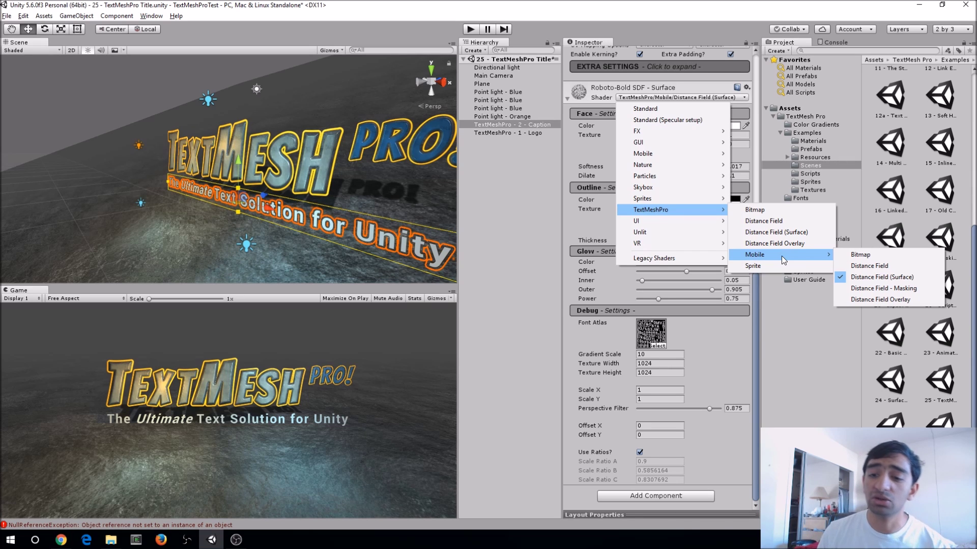
pyautogui.click(619, 30)
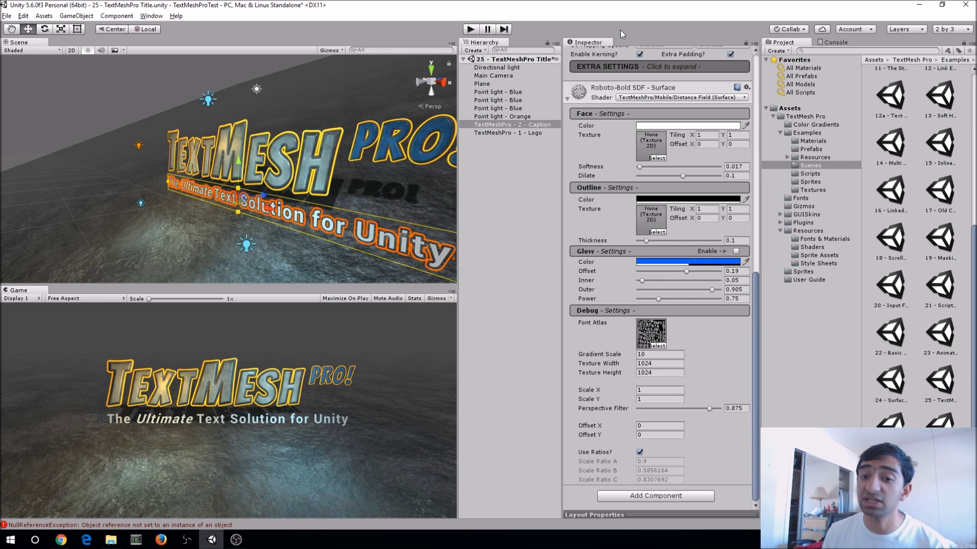
pyautogui.scroll(8, 661, 294)
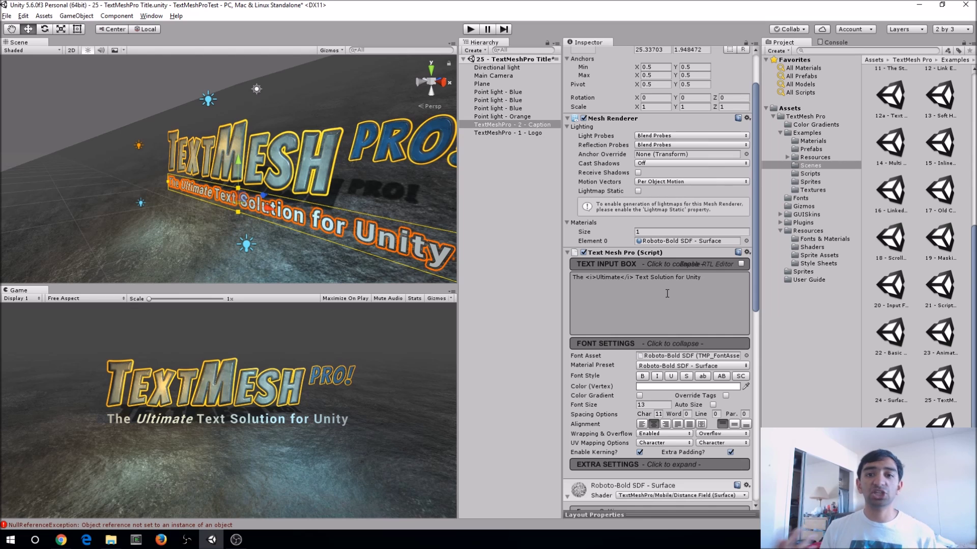
# Step: Create a new scene and add a 3D TextMeshPro text object to it
pyautogui.click(6, 18)
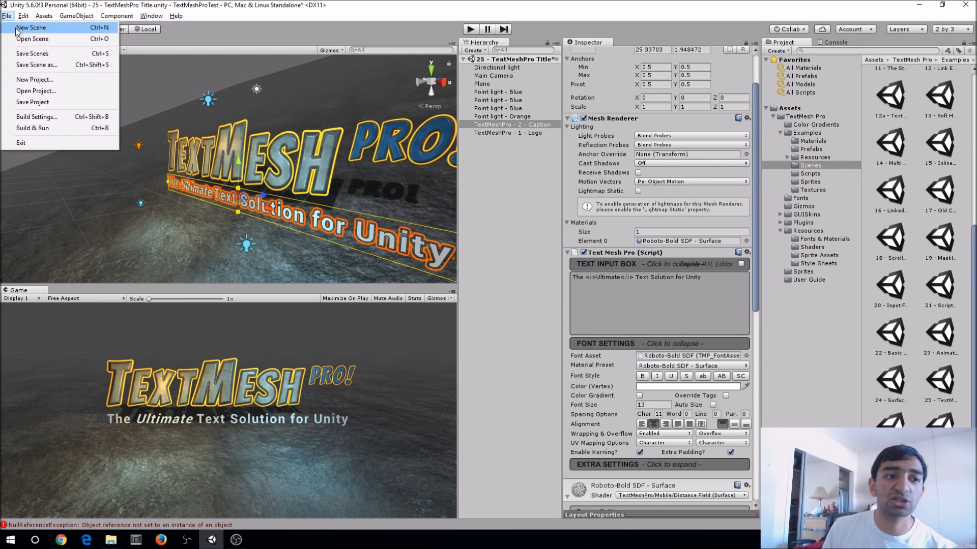
pyautogui.click(15, 29)
pyautogui.click(525, 299)
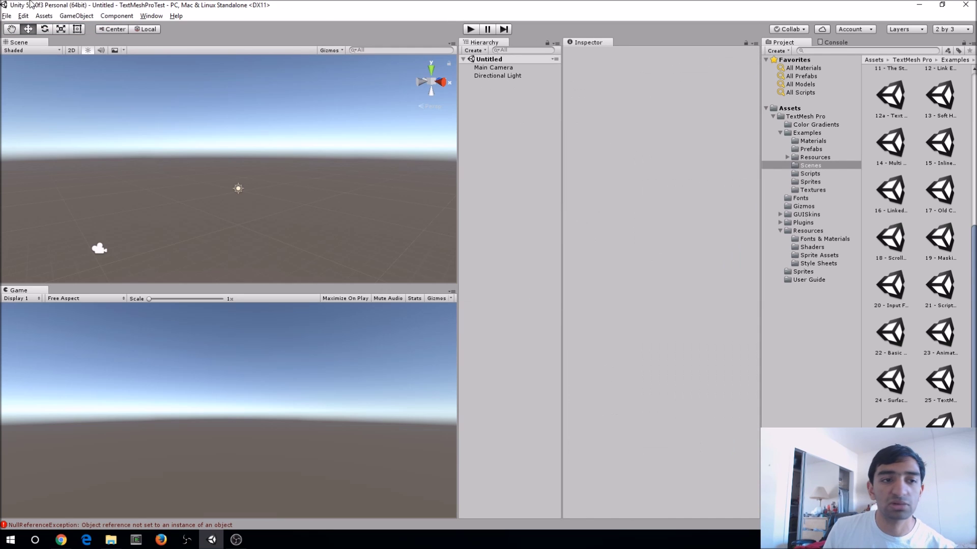
pyautogui.click(77, 17)
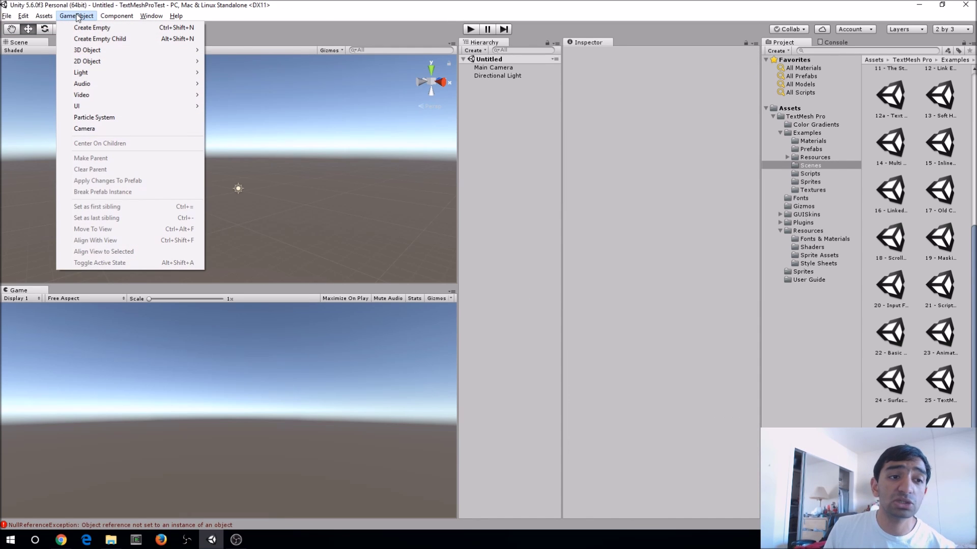
pyautogui.moveTo(128, 51)
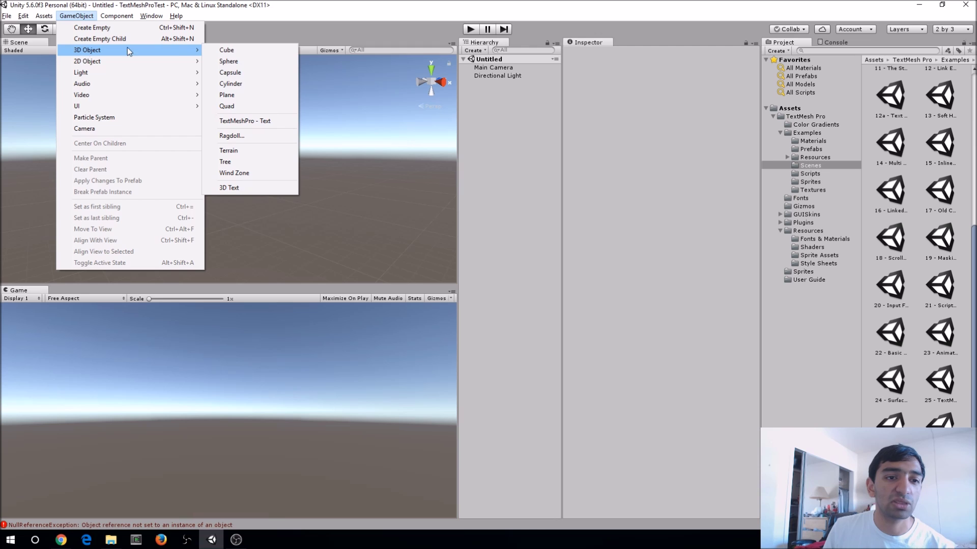
pyautogui.click(234, 123)
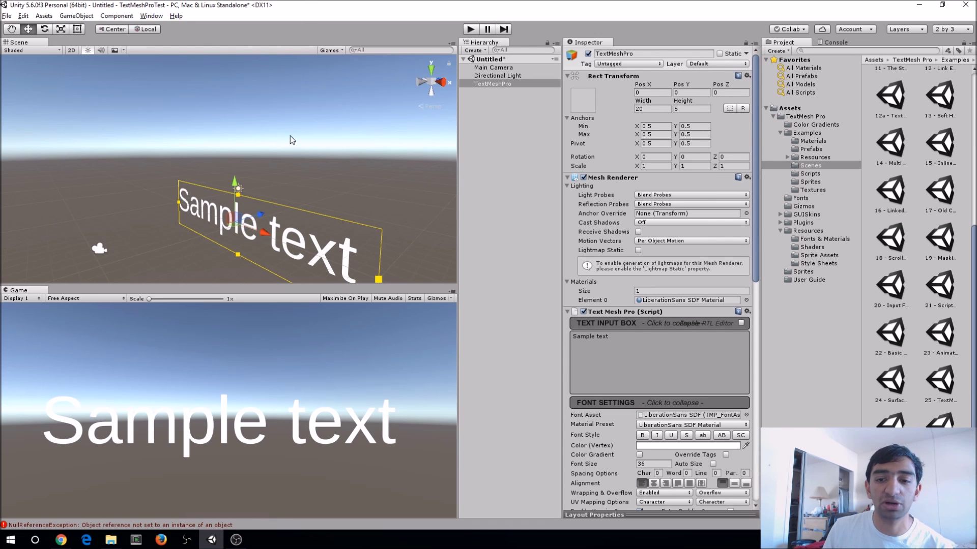
# Step: Expand the text object's extra settings, enable the volumetric setup and inspect the text's depth from the side and front
pyautogui.scroll(-3, 667, 214)
pyautogui.scroll(-2, 666, 214)
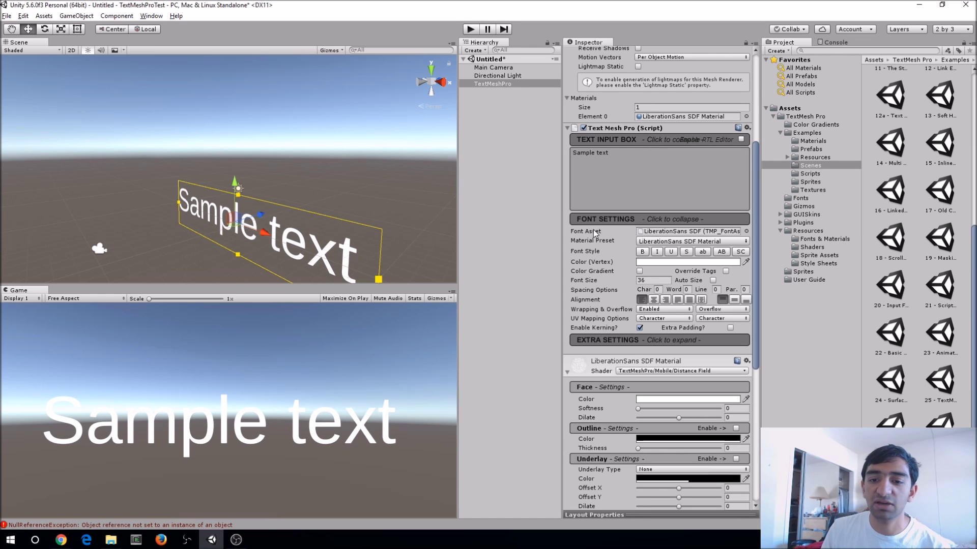
pyautogui.click(618, 340)
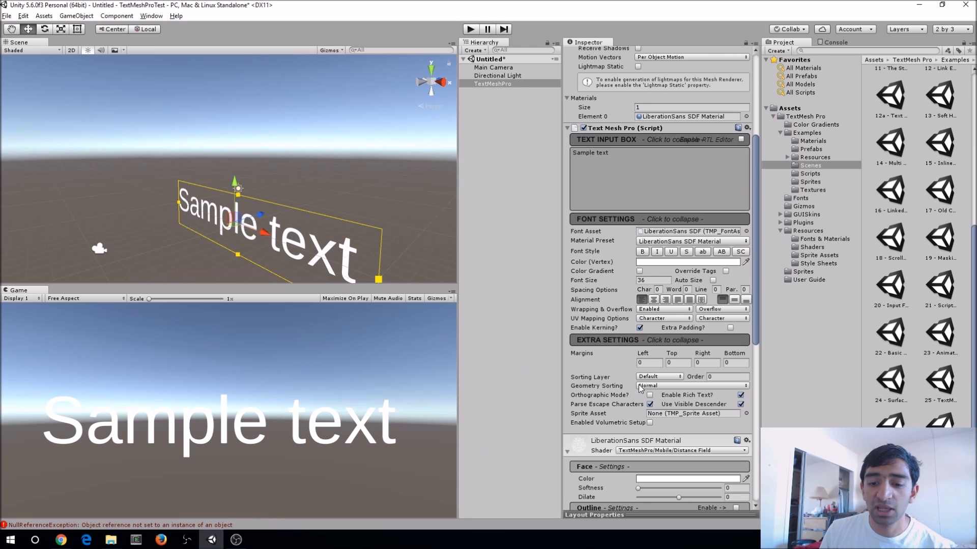
pyautogui.click(649, 404)
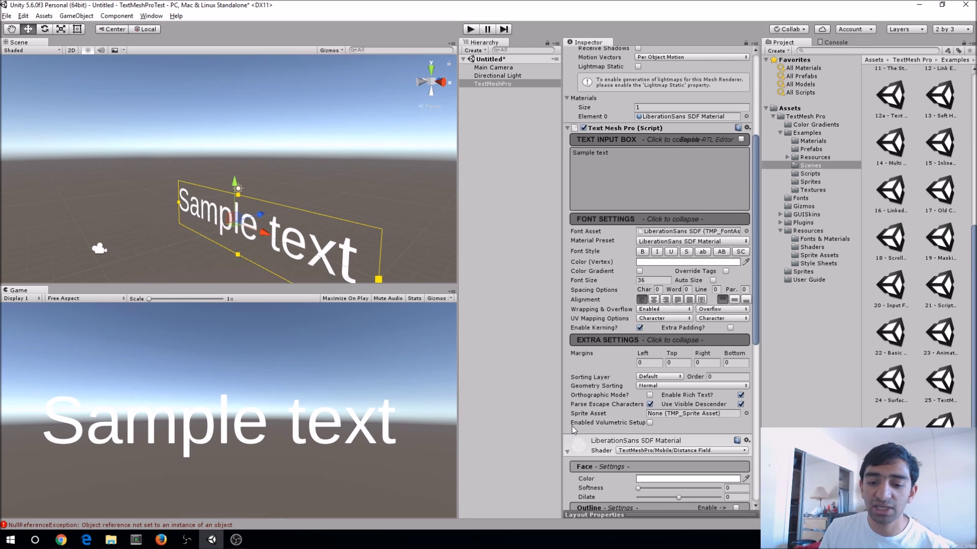
pyautogui.click(653, 423)
pyautogui.keyDown('alt'); pyautogui.moveTo(336, 211); pyautogui.dragTo(202, 210); pyautogui.keyUp('alt')
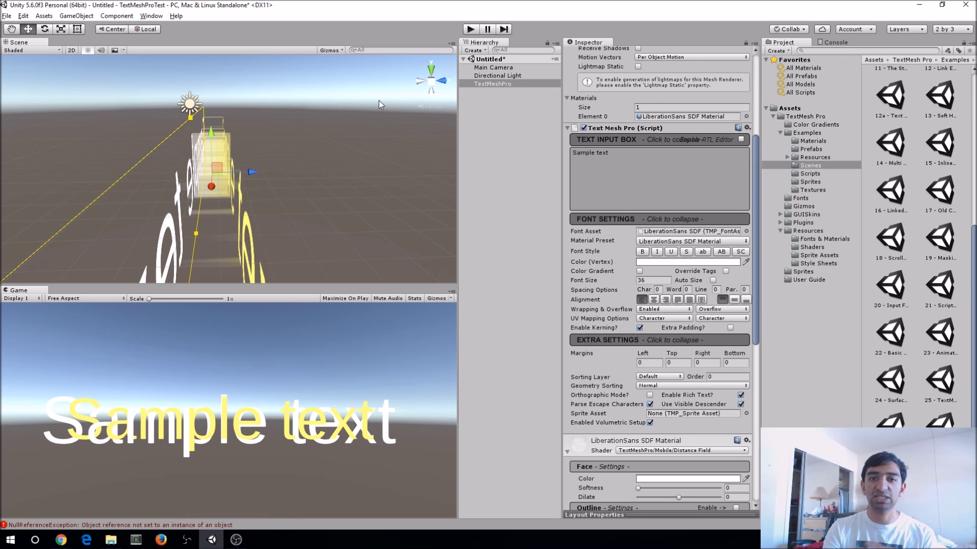
pyautogui.keyDown('alt'); pyautogui.moveTo(300, 185); pyautogui.dragTo(264, 162); pyautogui.keyUp('alt')
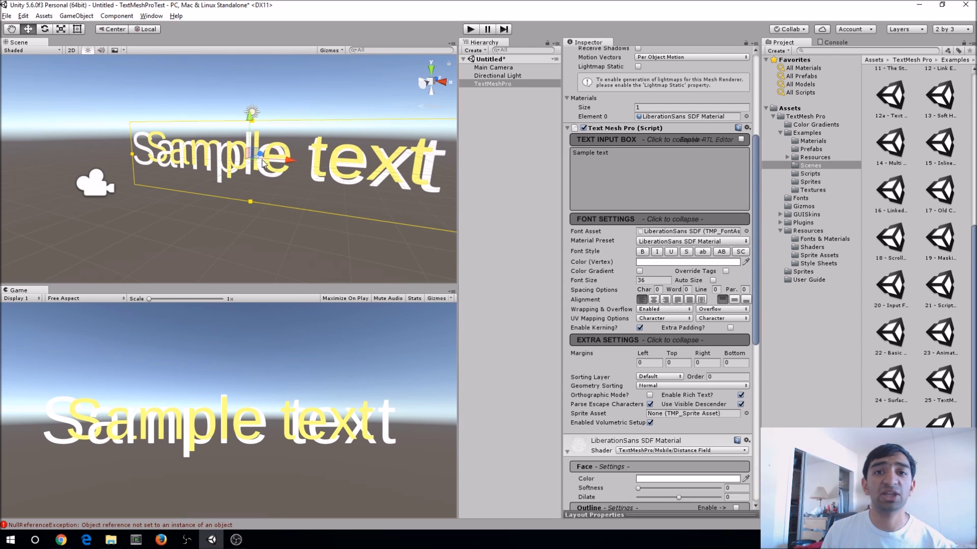
# Step: Switch to Chrome and read the "Volumetric Text" forum topic, including the replies on page 2
pyautogui.hotkey('alt', 'Tab')
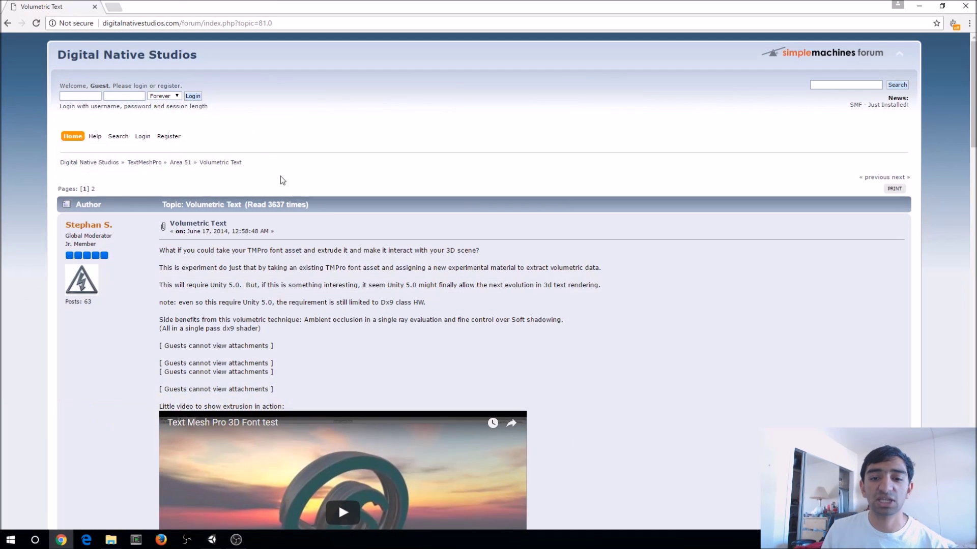
pyautogui.scroll(-2, 386, 280)
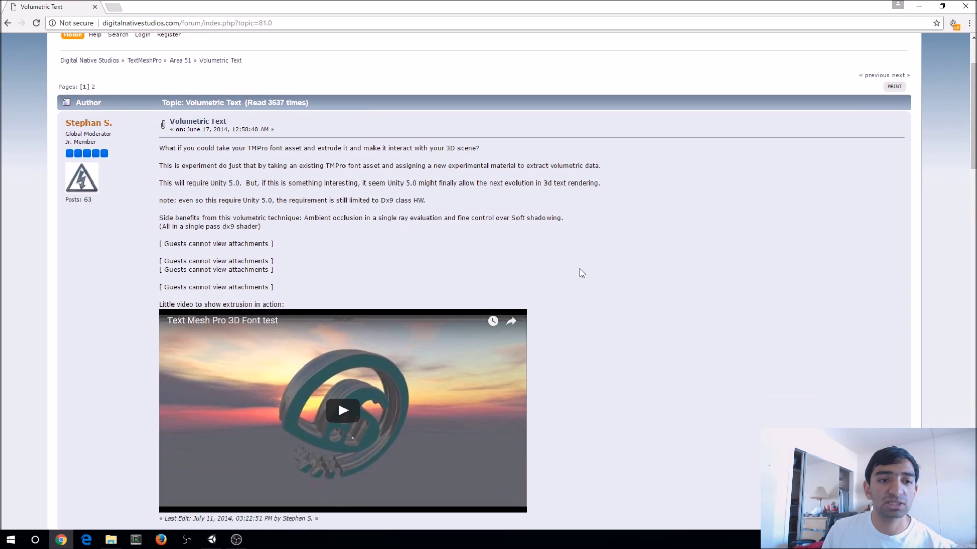
pyautogui.scroll(2, 579, 272)
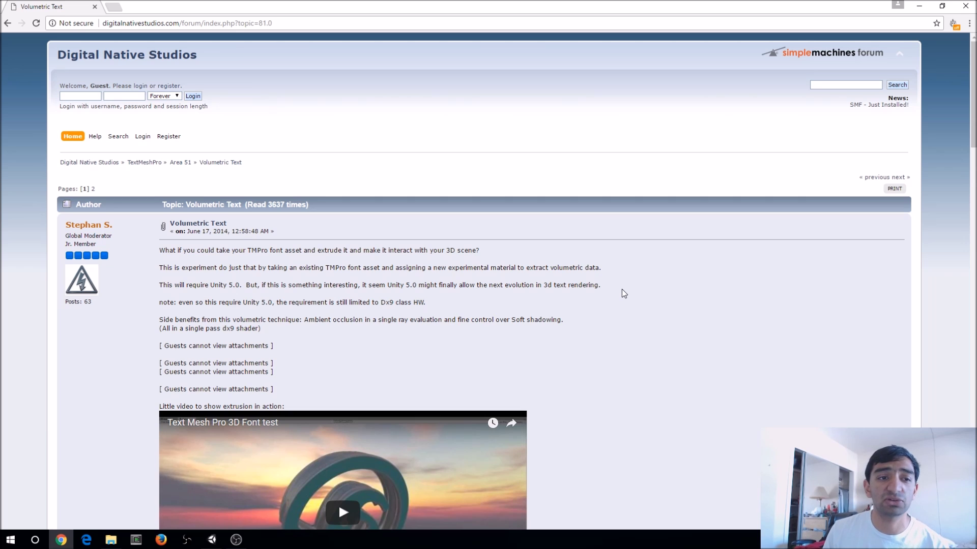
pyautogui.scroll(-2, 622, 288)
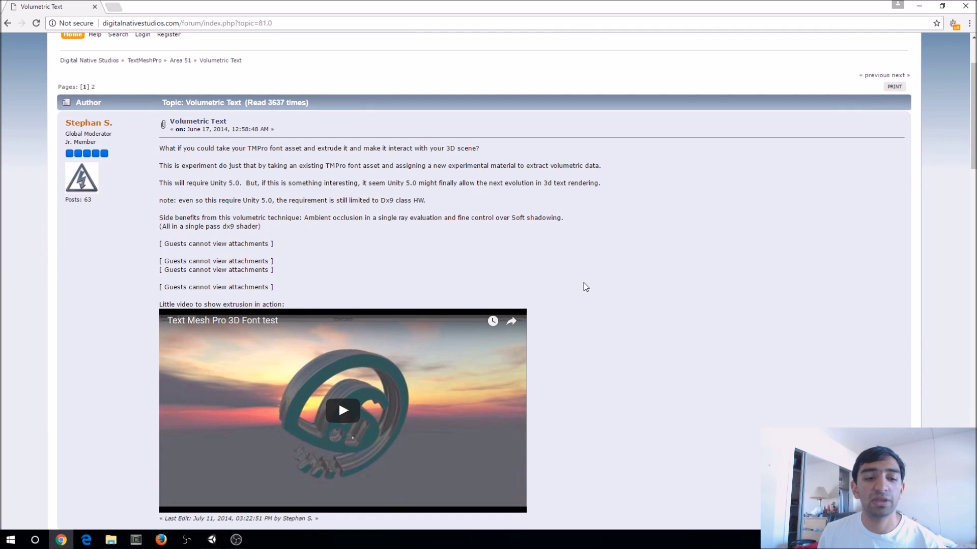
pyautogui.scroll(-2, 534, 309)
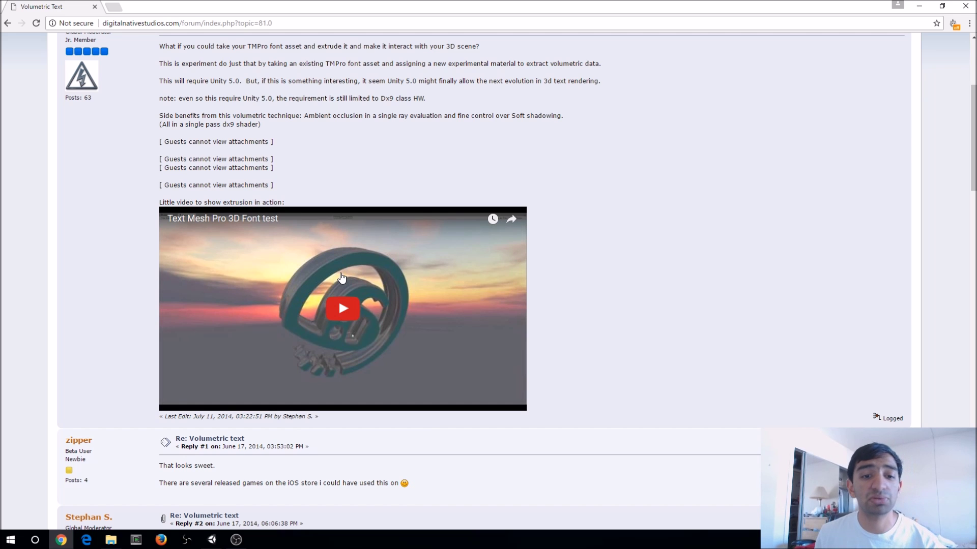
pyautogui.scroll(-10, 639, 239)
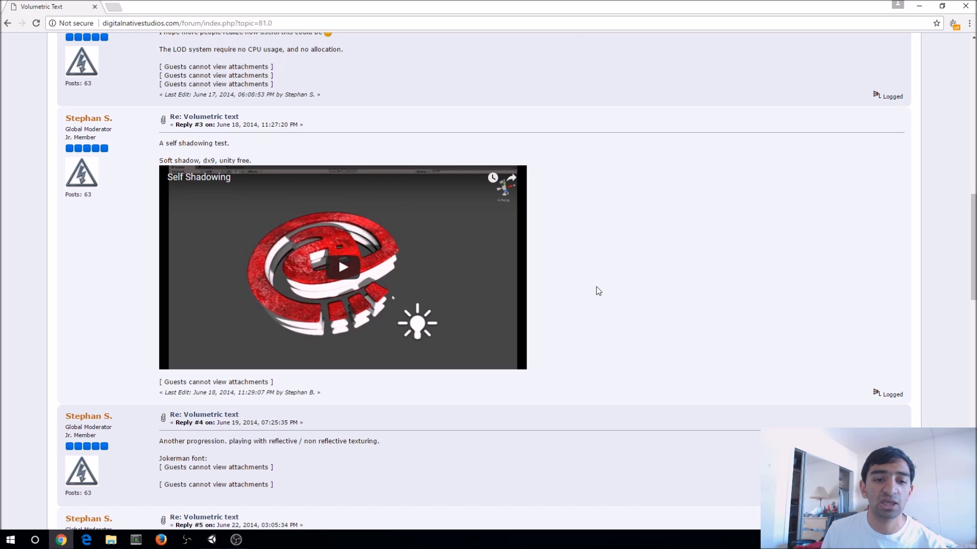
pyautogui.scroll(6, 599, 288)
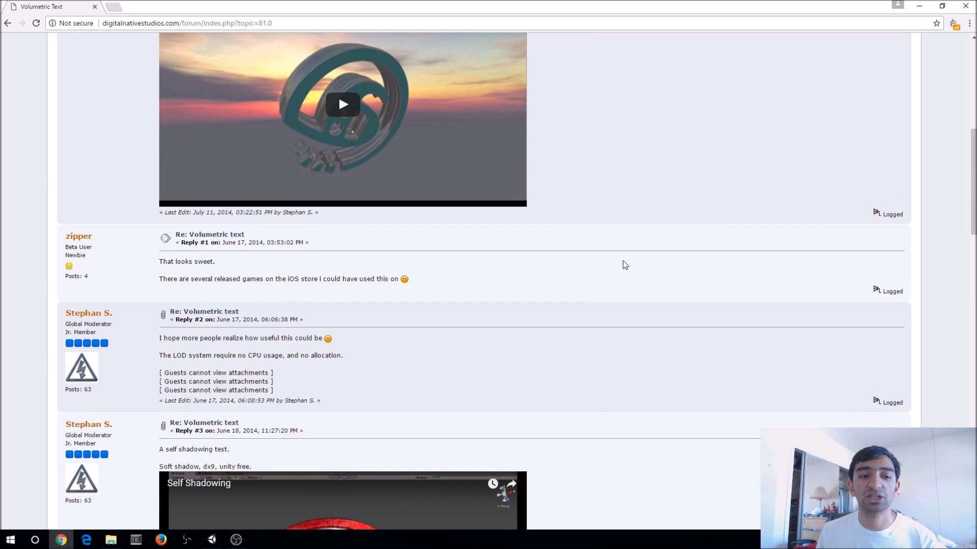
pyautogui.scroll(-20, 593, 277)
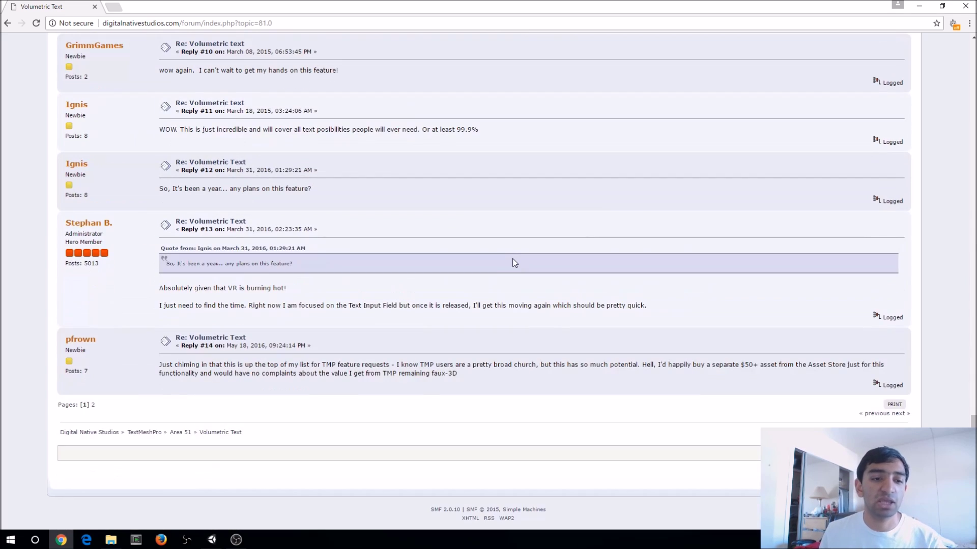
pyautogui.click(94, 405)
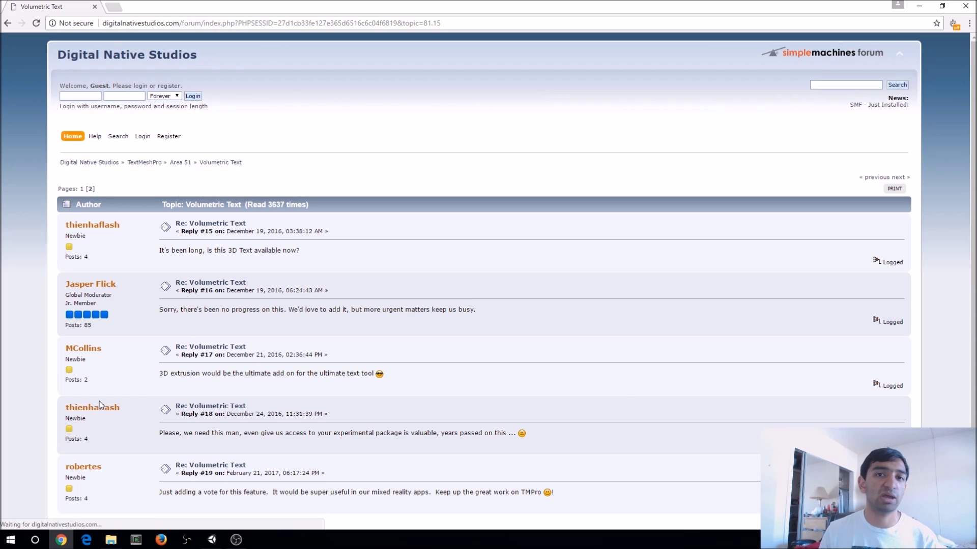
pyautogui.scroll(-3, 431, 346)
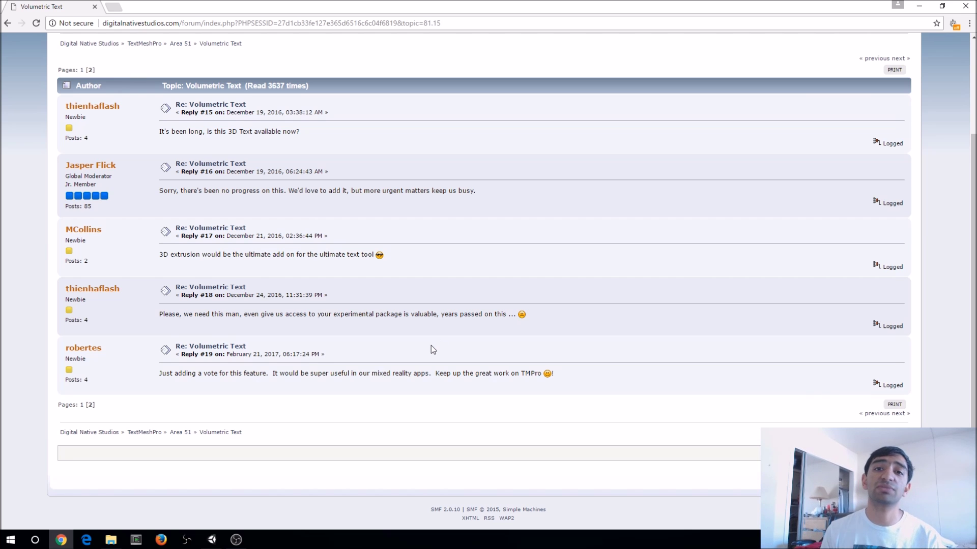
# Step: Switch back to Unity, view the sample text from the side and disable its volumetric setup
pyautogui.hotkey('alt', 'Tab')
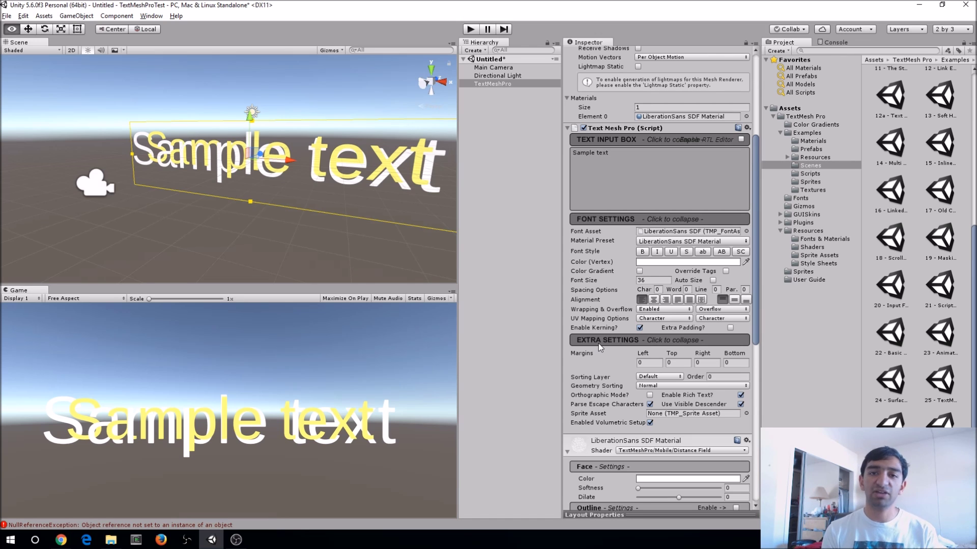
pyautogui.keyDown('alt'); pyautogui.moveTo(341, 200); pyautogui.dragTo(209, 162); pyautogui.keyUp('alt')
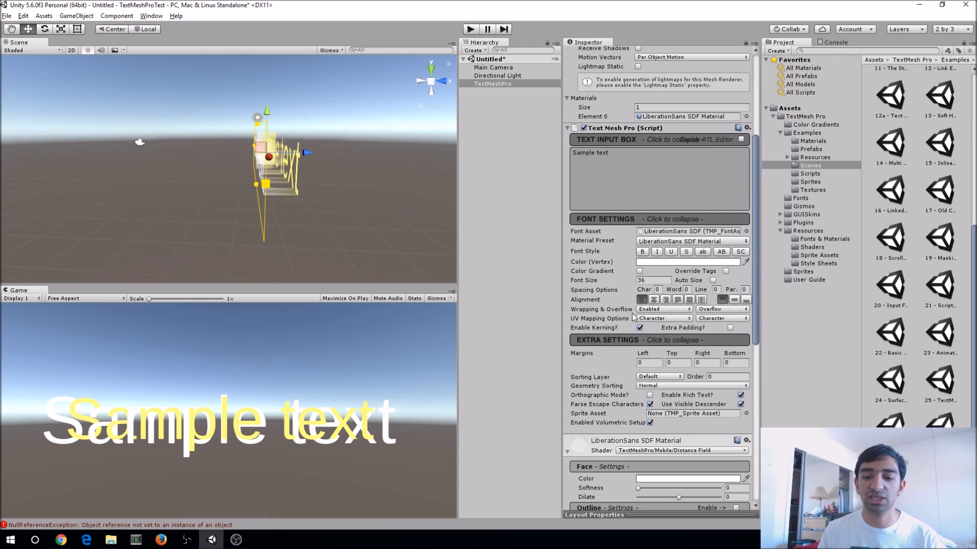
pyautogui.click(650, 423)
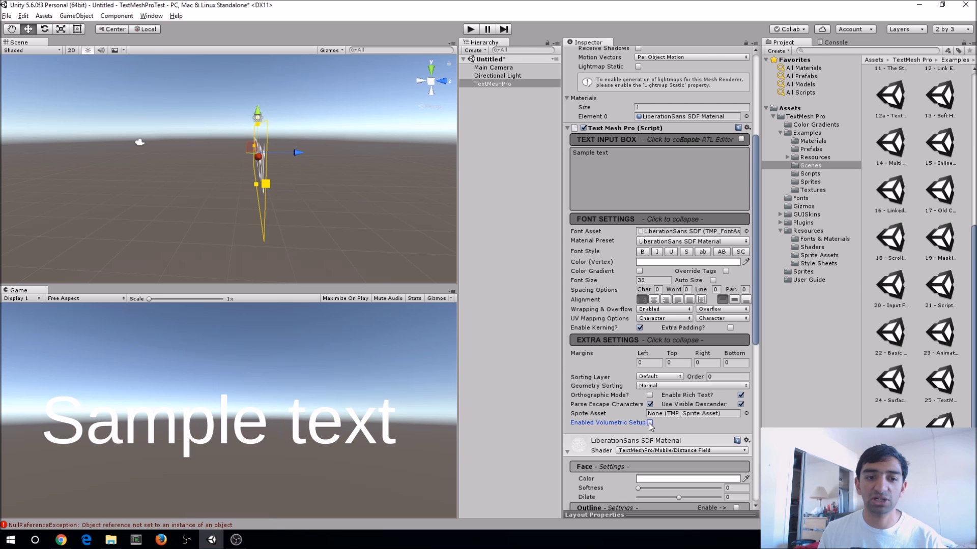
pyautogui.keyDown('alt'); pyautogui.moveTo(373, 195); pyautogui.dragTo(373, 156); pyautogui.keyUp('alt')
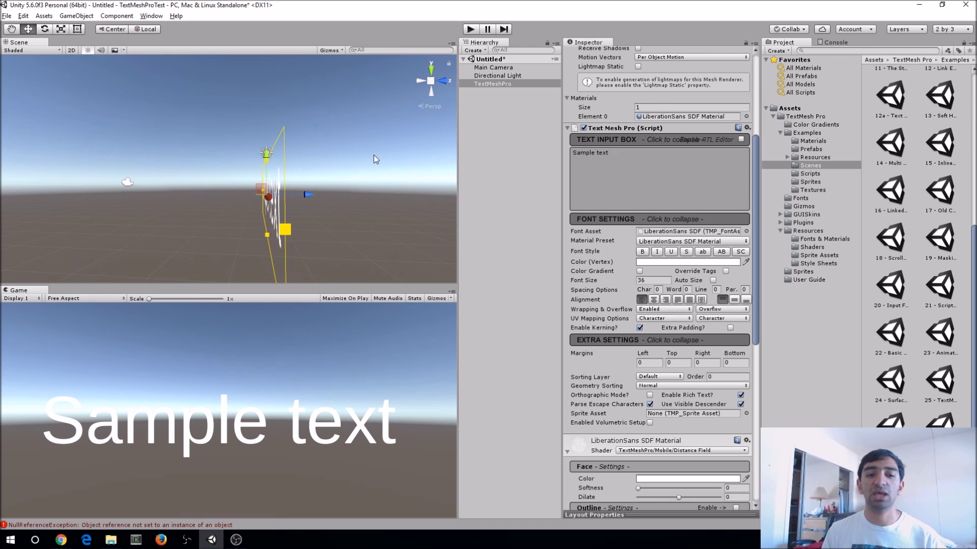